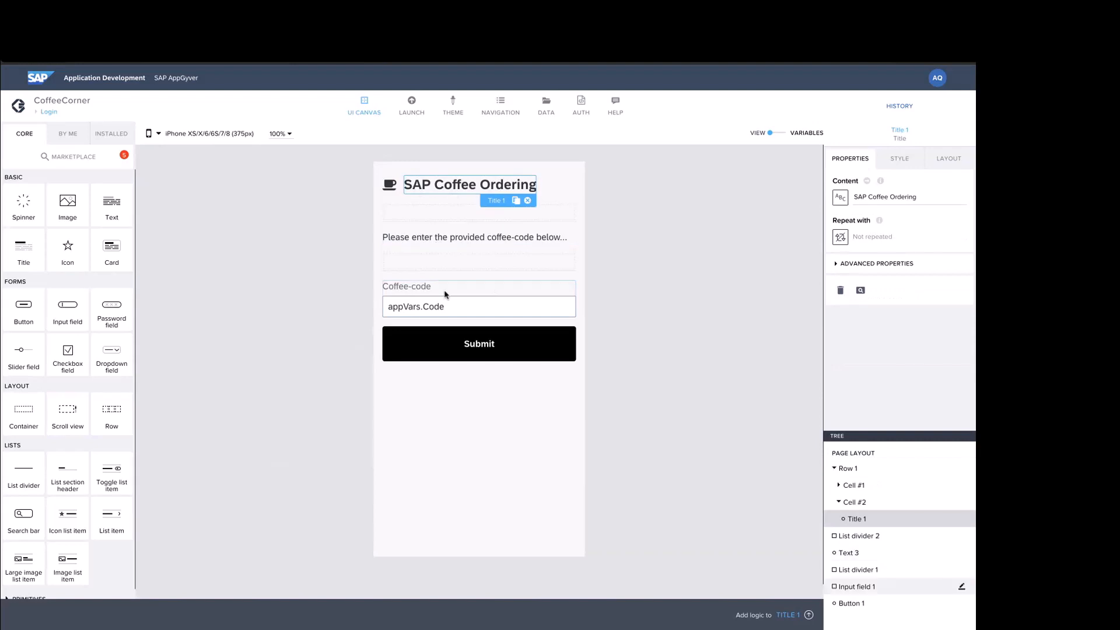
- Place a trial input field below the Submit button and delete it
left_click(447, 294)
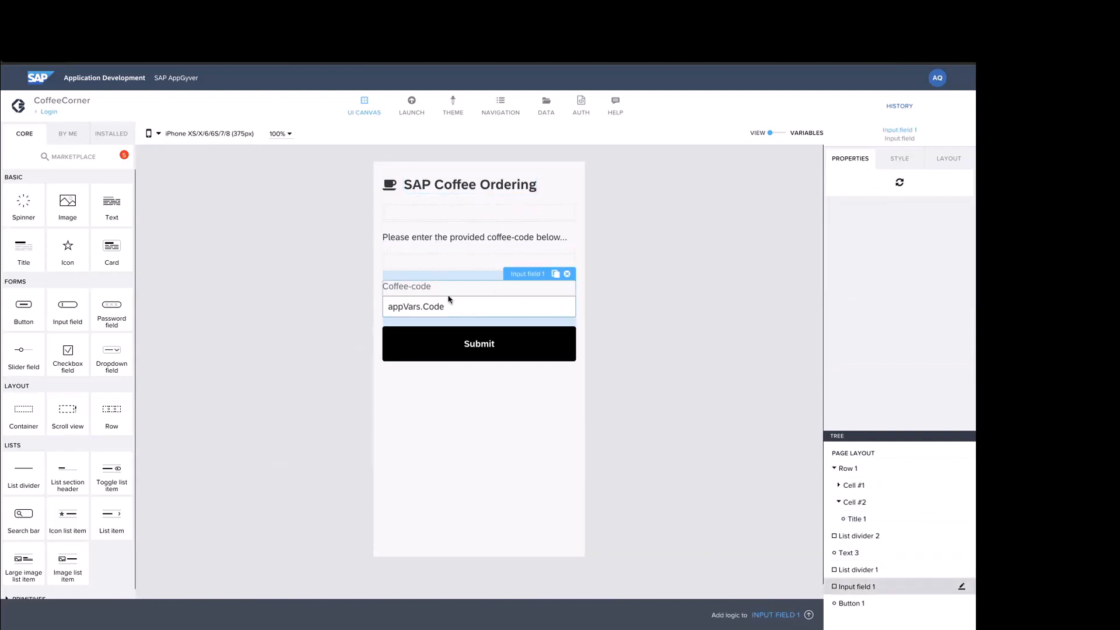
left_click(483, 348)
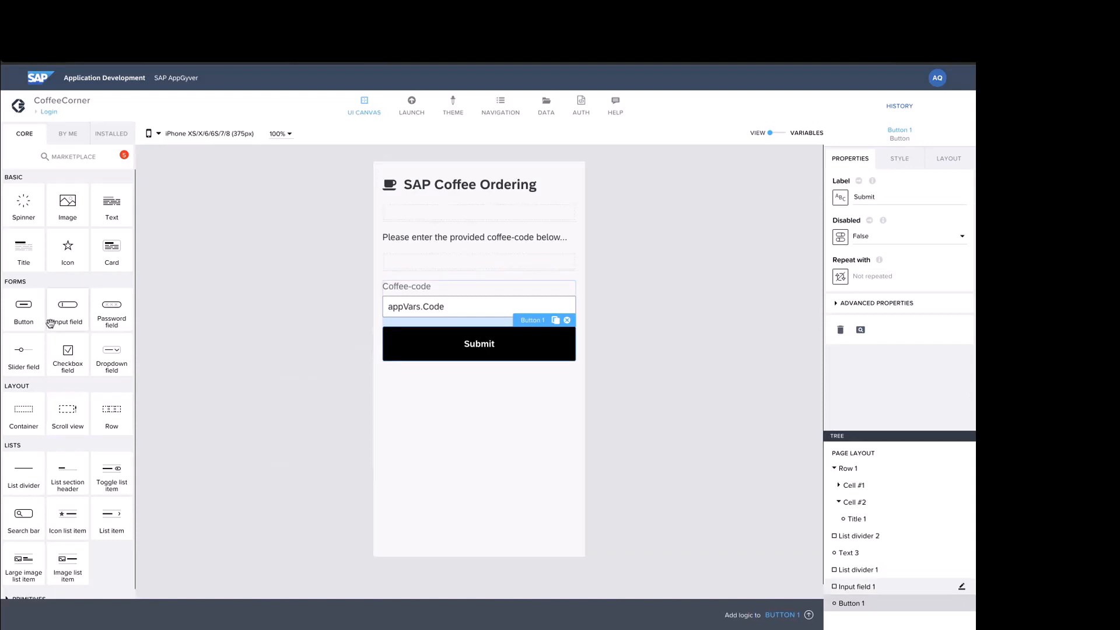
left_click_drag(50, 322, 478, 385)
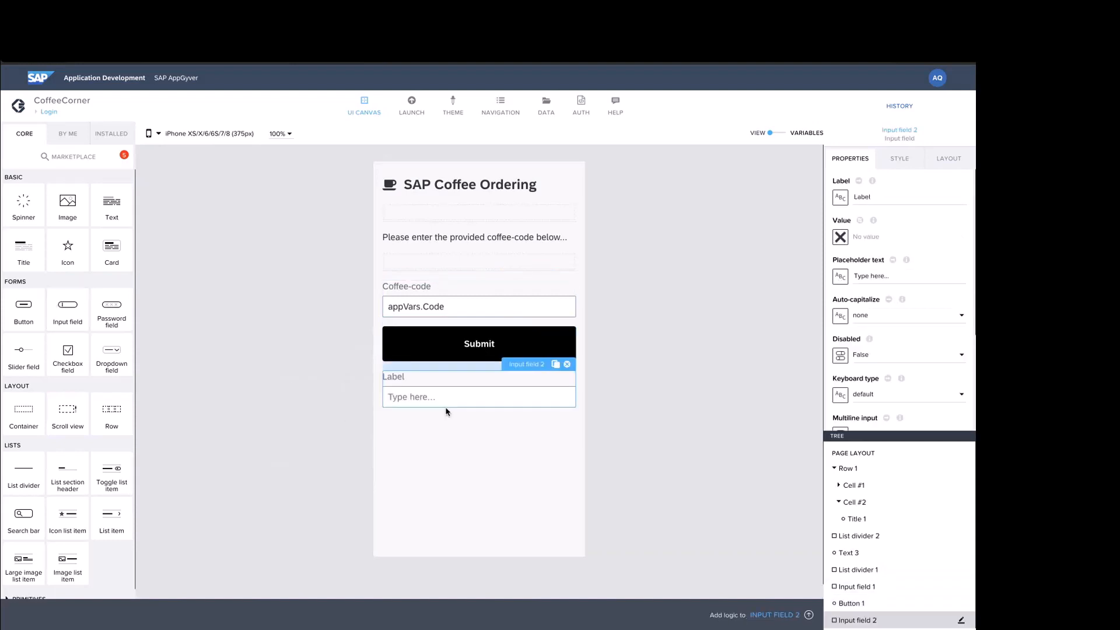
left_click(566, 364)
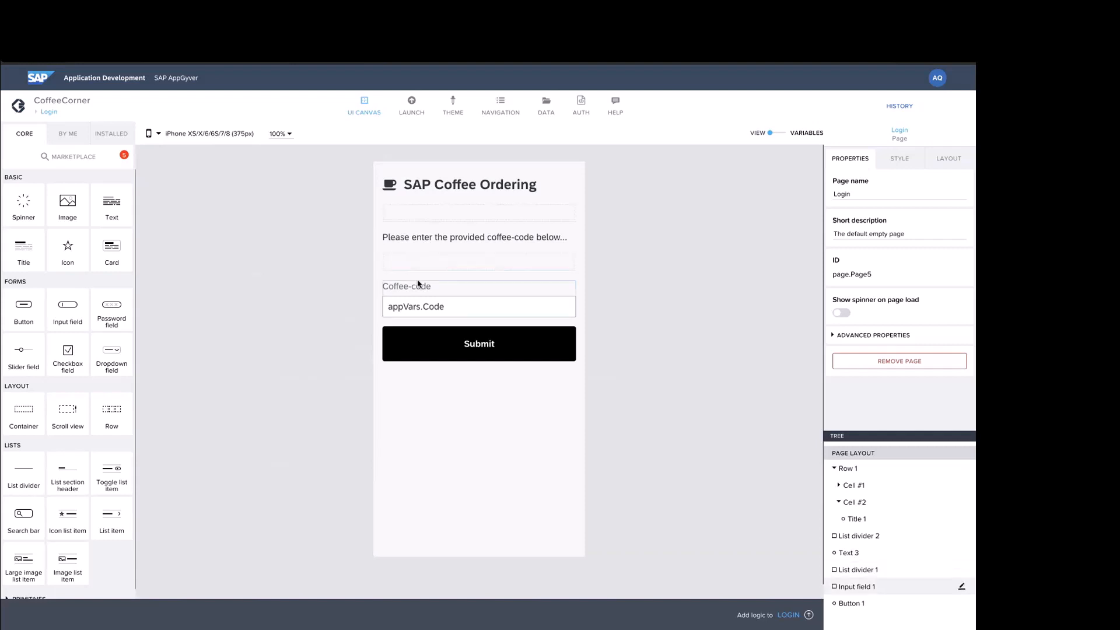
- Examine the Coffee-code field's value binding and the value type options of the Code app variable
left_click(456, 295)
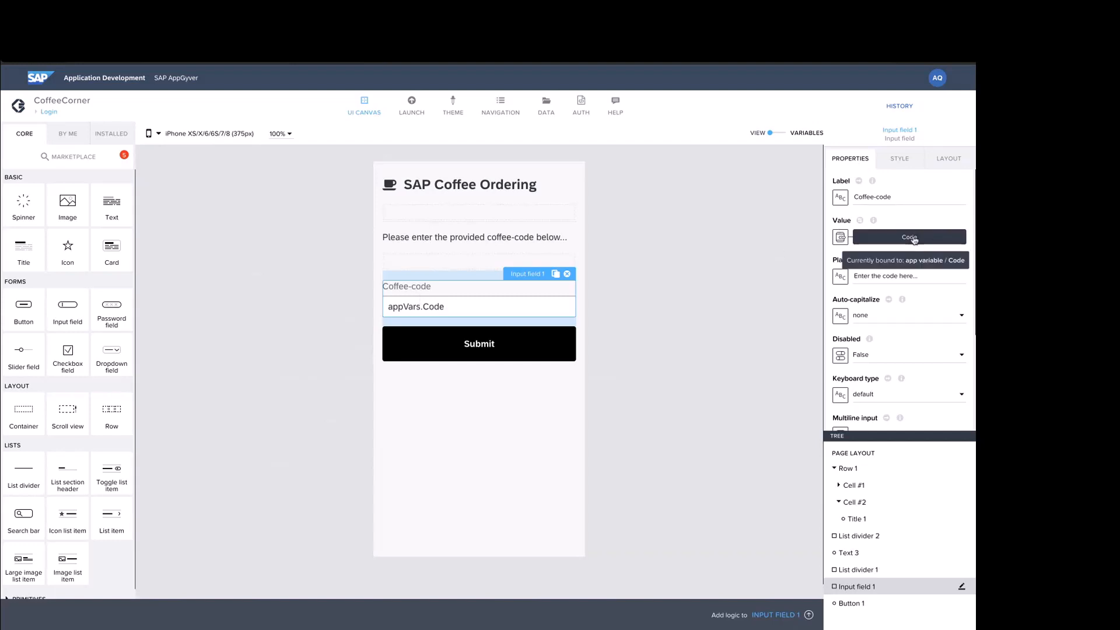
left_click(776, 135)
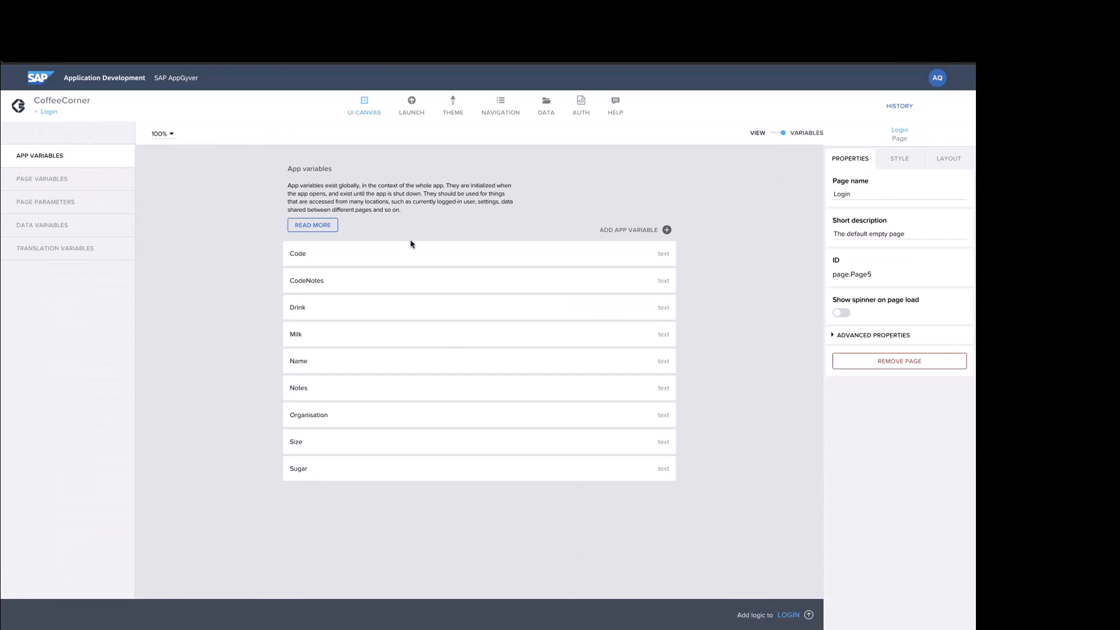
left_click(657, 253)
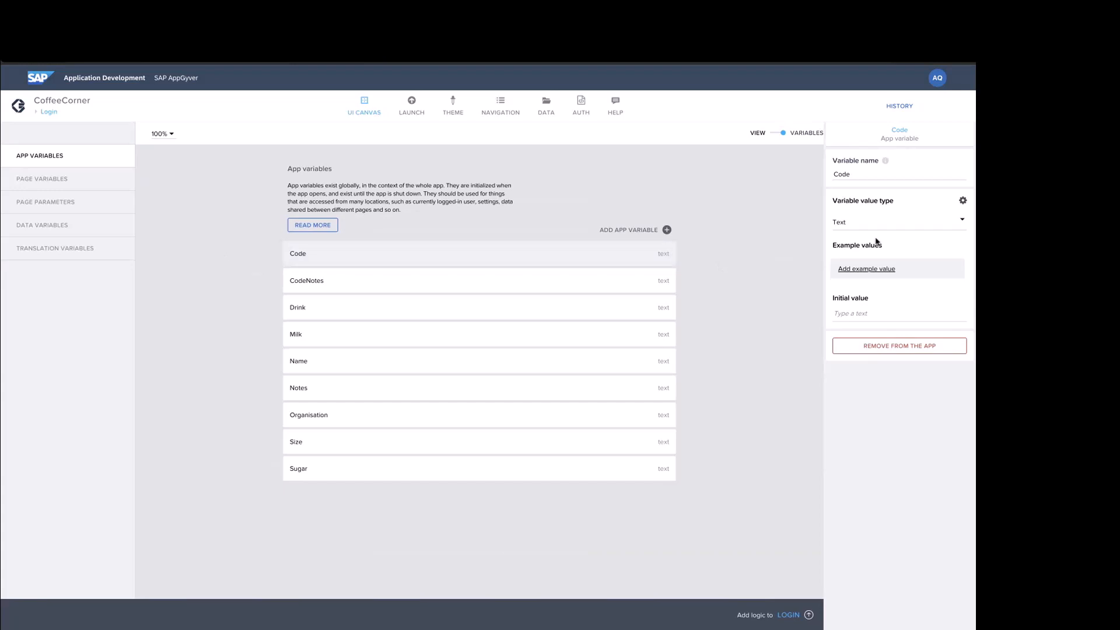
left_click(862, 224)
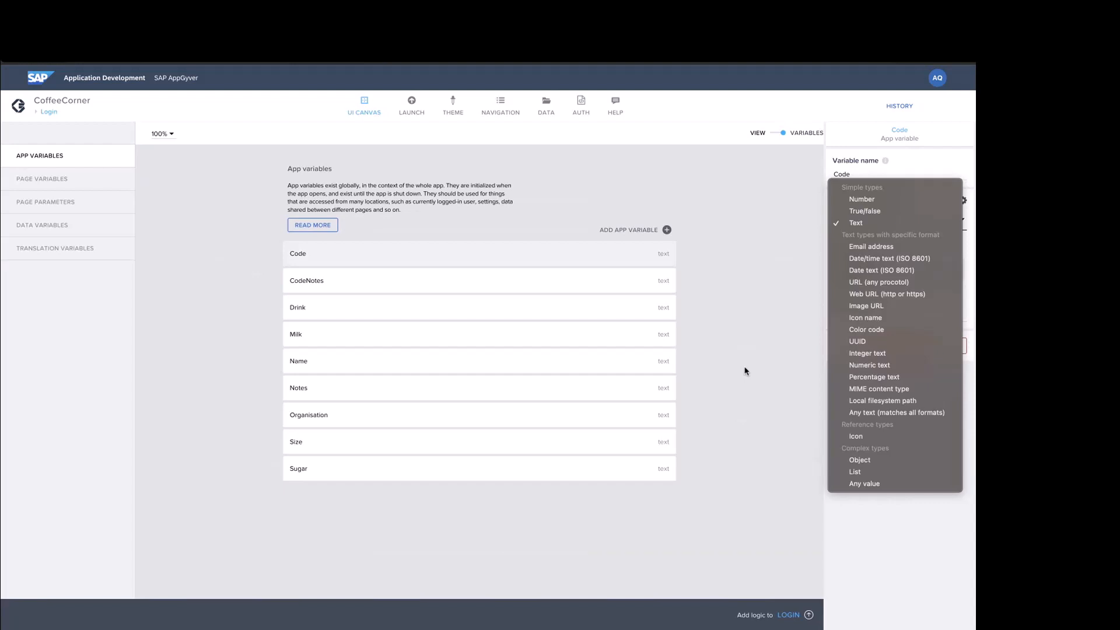
left_click(780, 124)
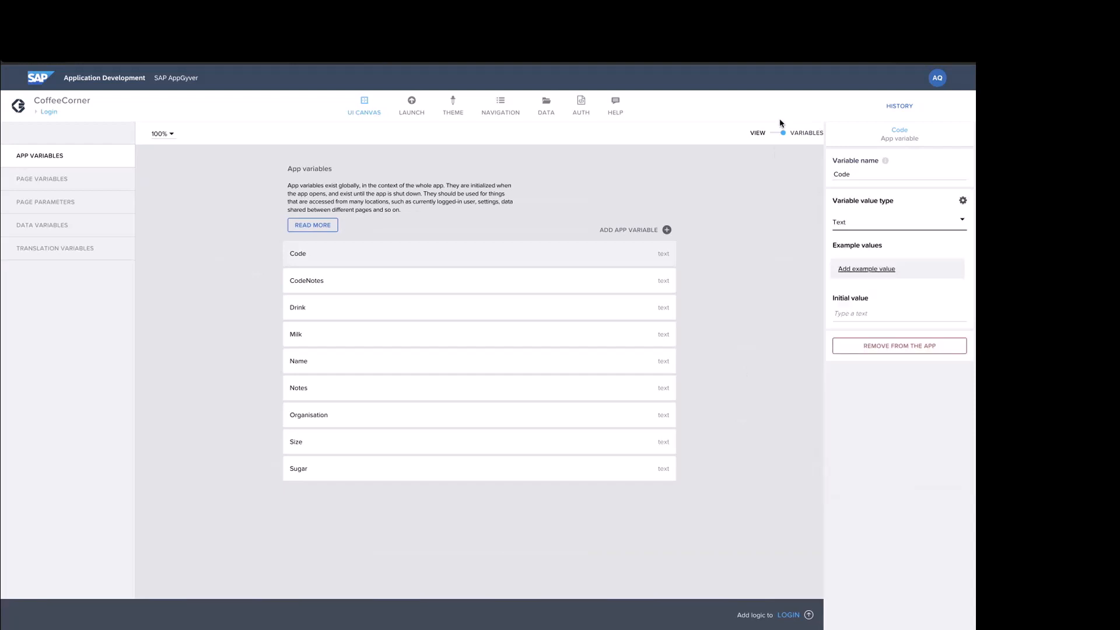
left_click(781, 136)
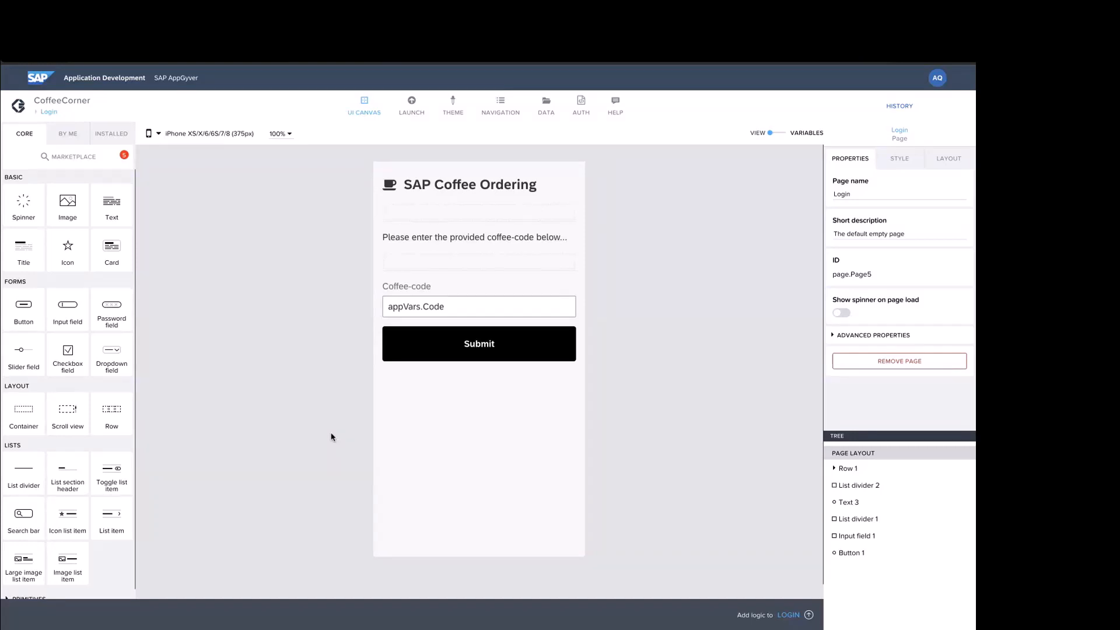
- Open the Submit button's logic flow, enlarge the logic area and browse the available flow functions
left_click(789, 616)
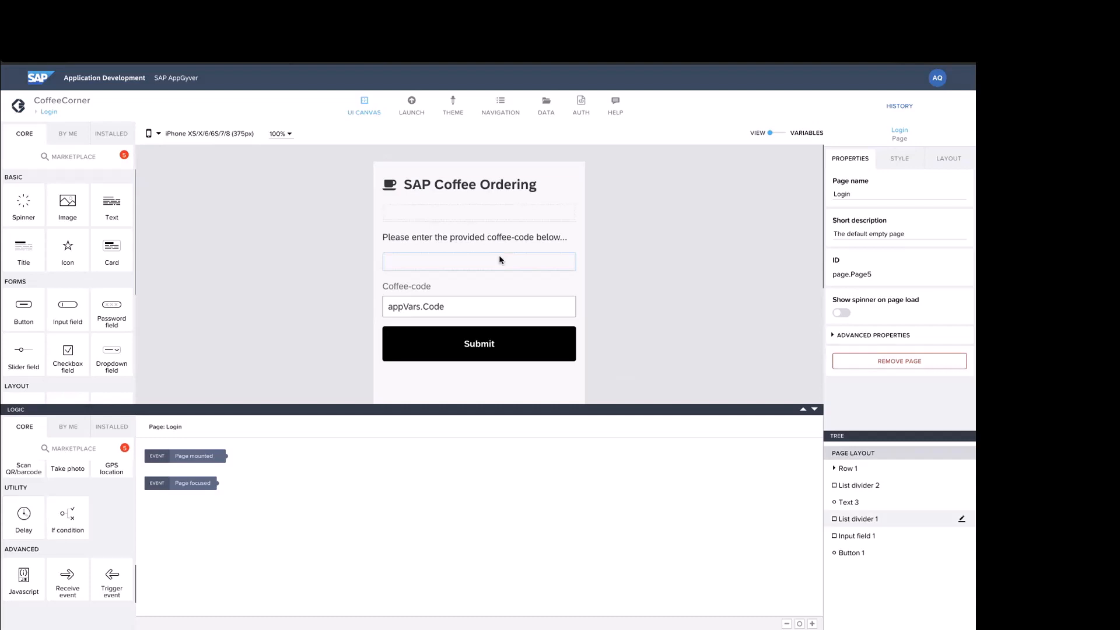
left_click(438, 344)
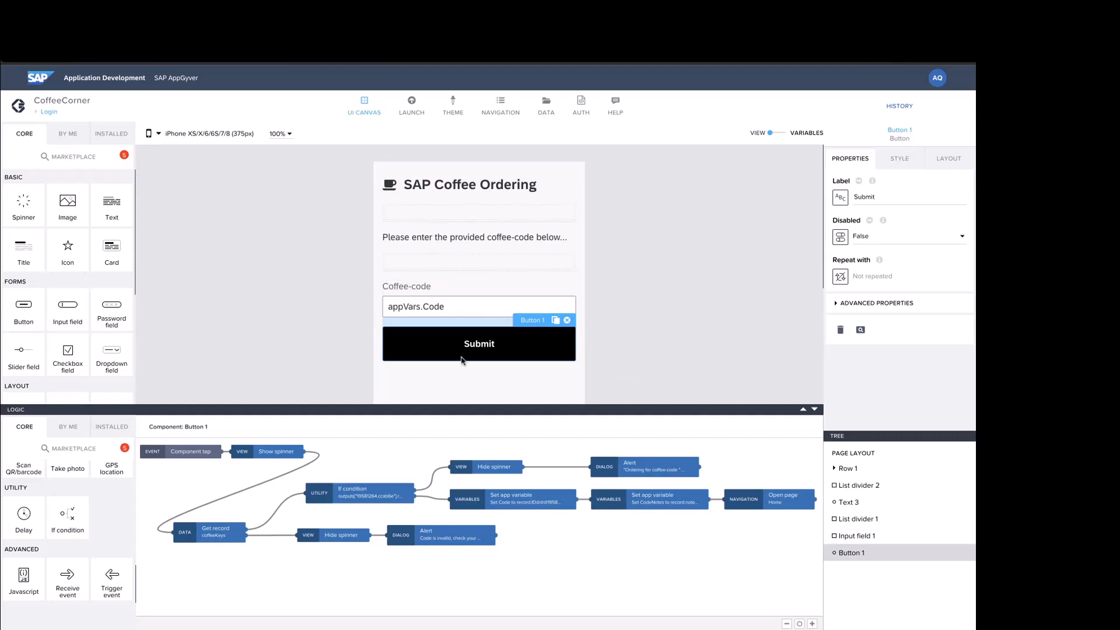
left_click_drag(406, 410, 405, 389)
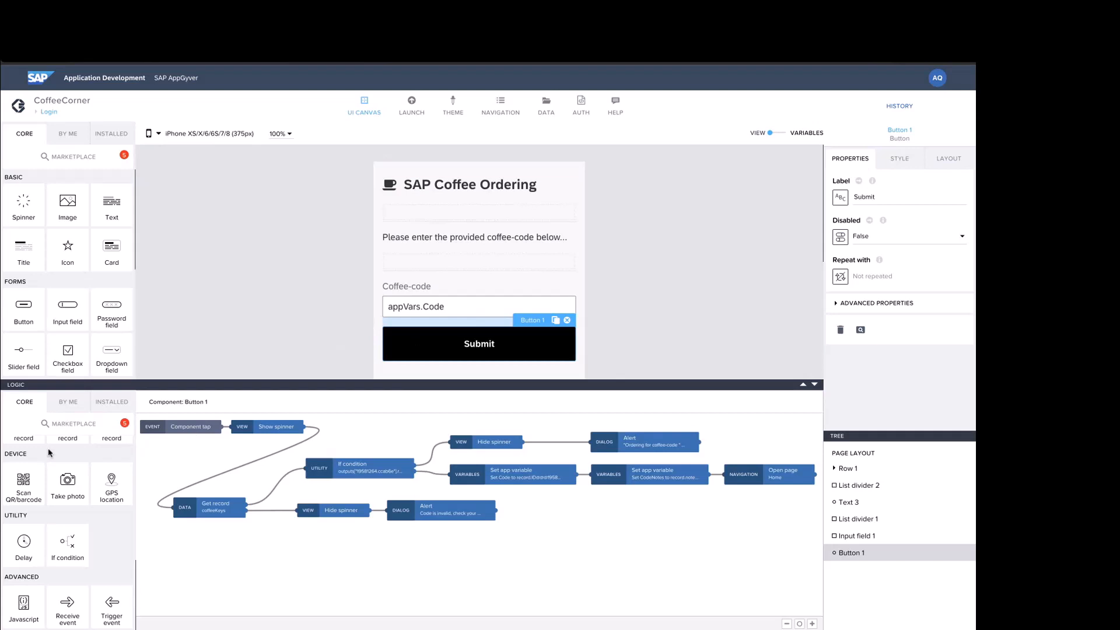
scroll(46, 534, "up", 1)
scroll(46, 533, "down", 8)
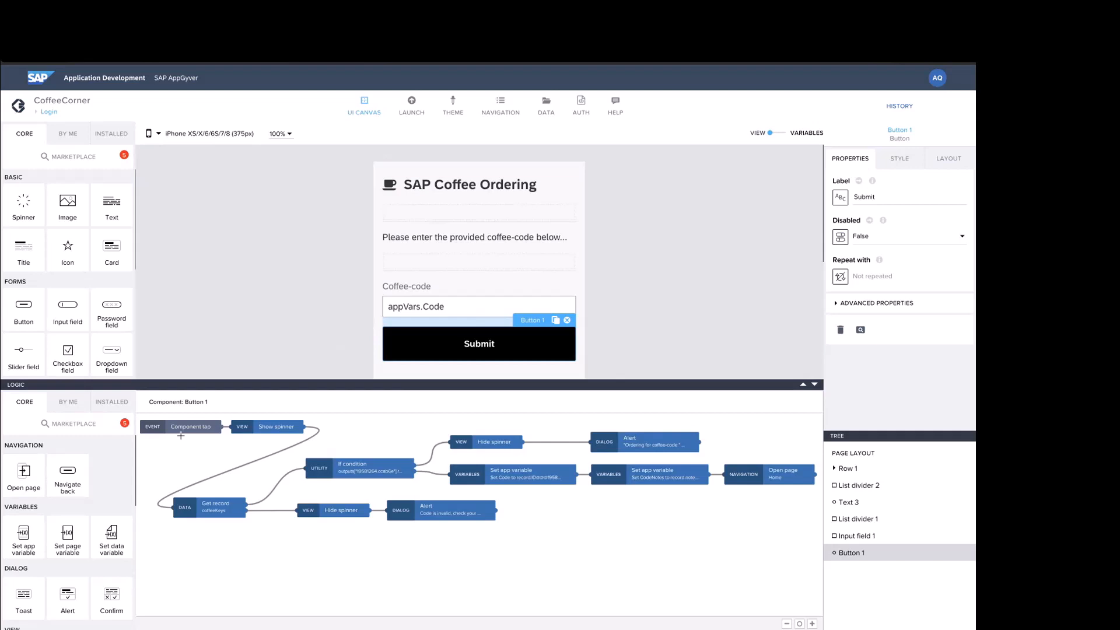
- Examine the Component tap, Show spinner and Get record nodes, including the formula bound to Get record's ID
left_click(186, 424)
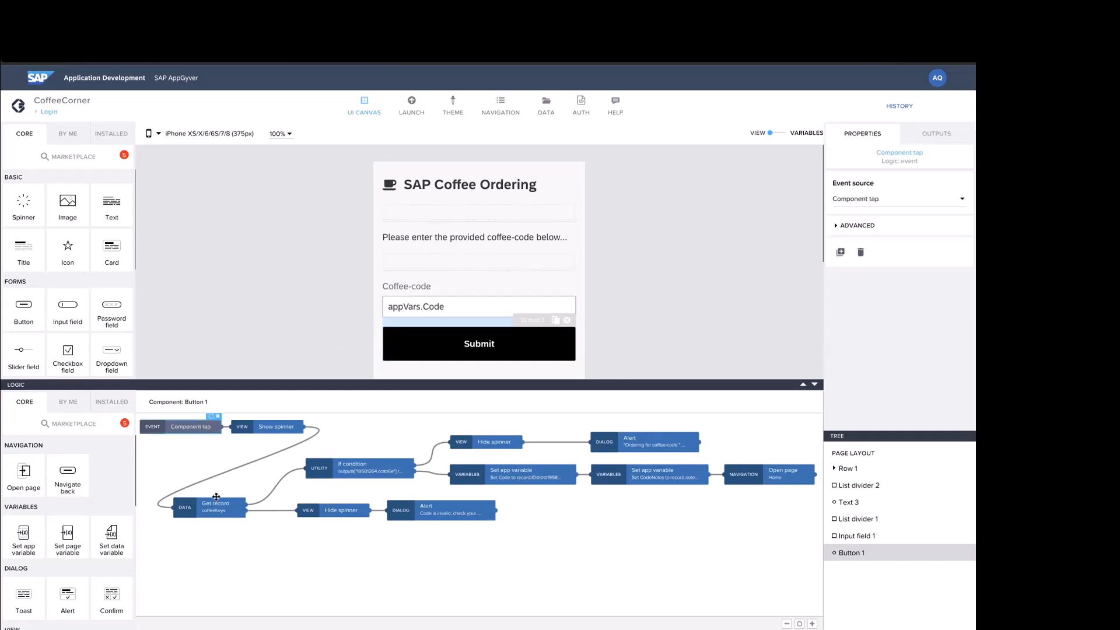
left_click(269, 426)
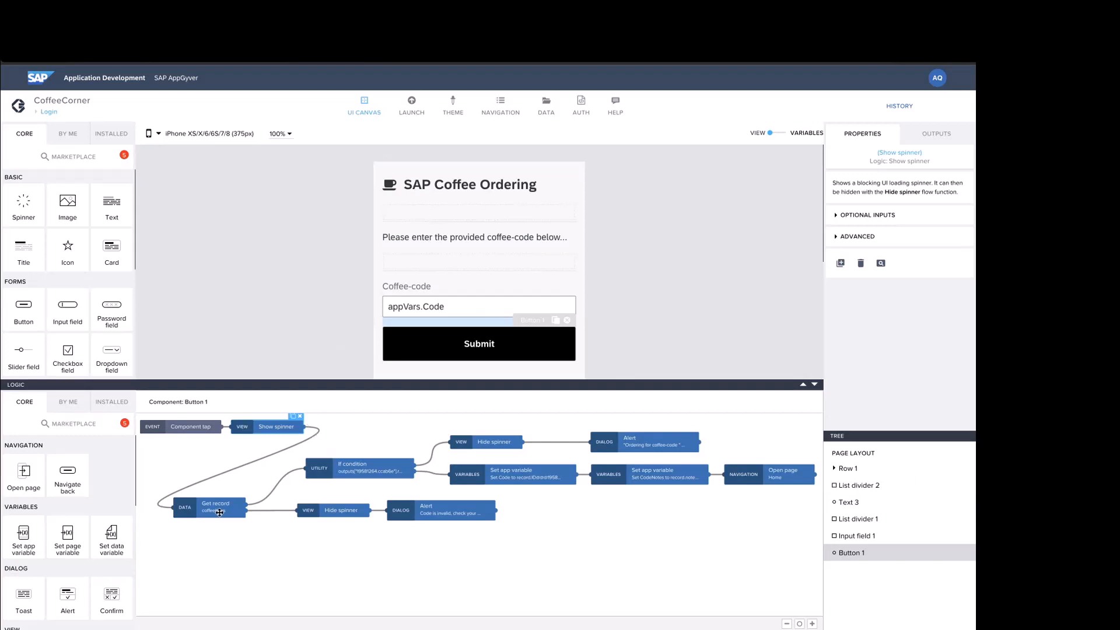
left_click(219, 512)
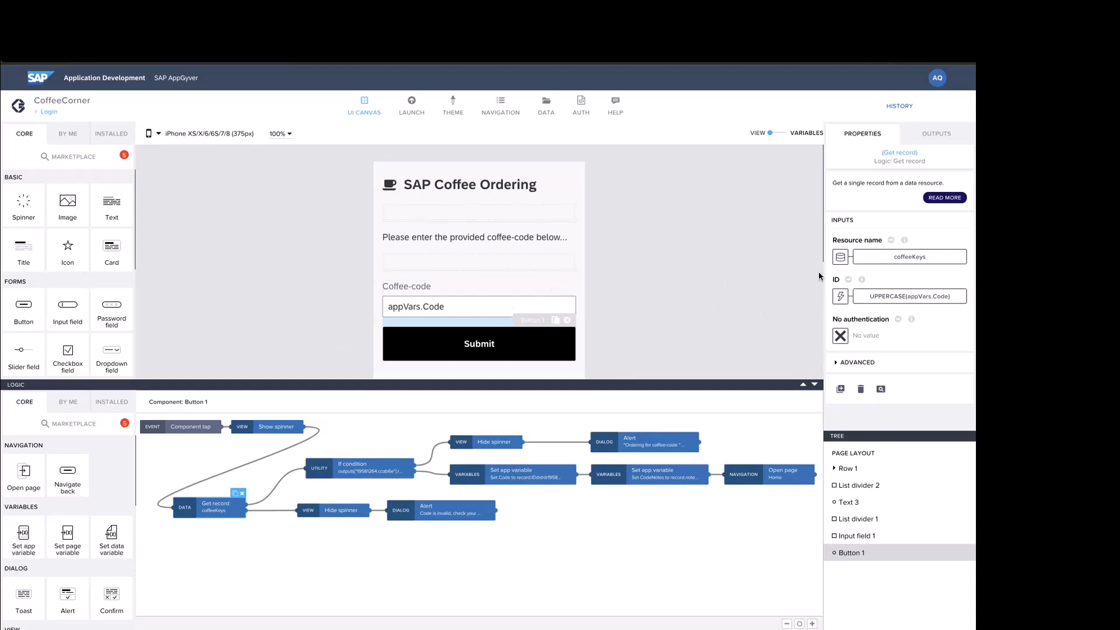
mouse_move(923, 260)
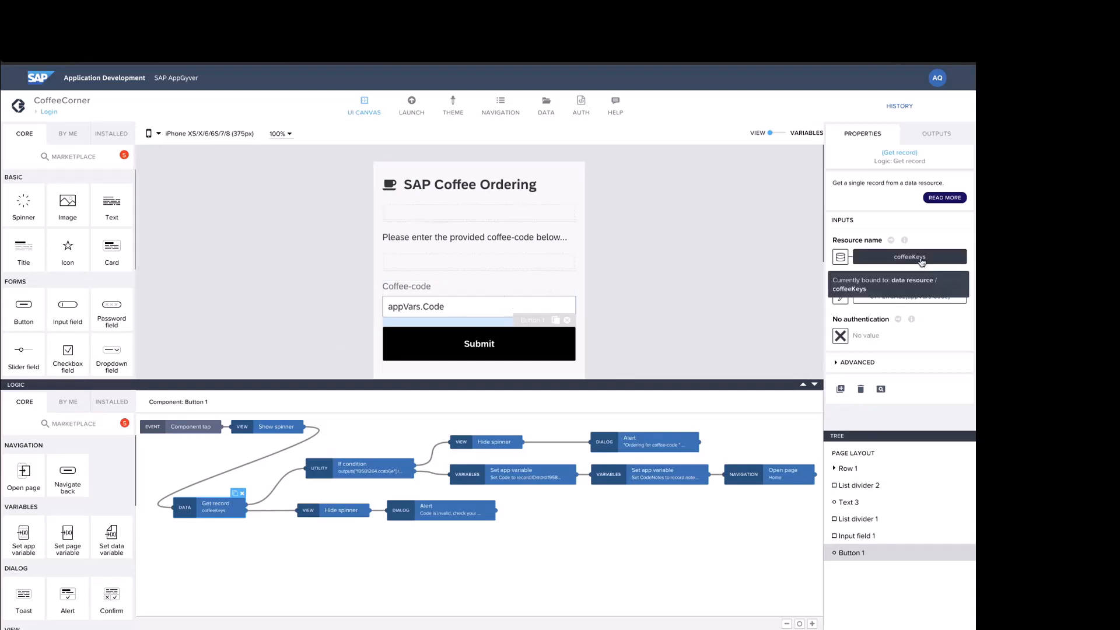
mouse_move(908, 302)
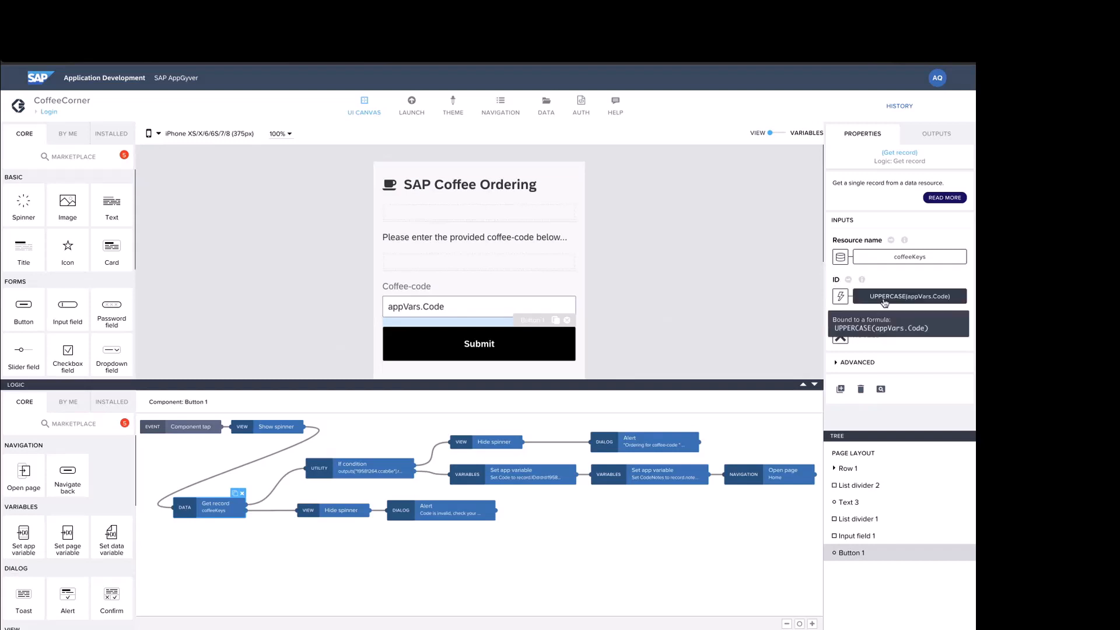
left_click(884, 298)
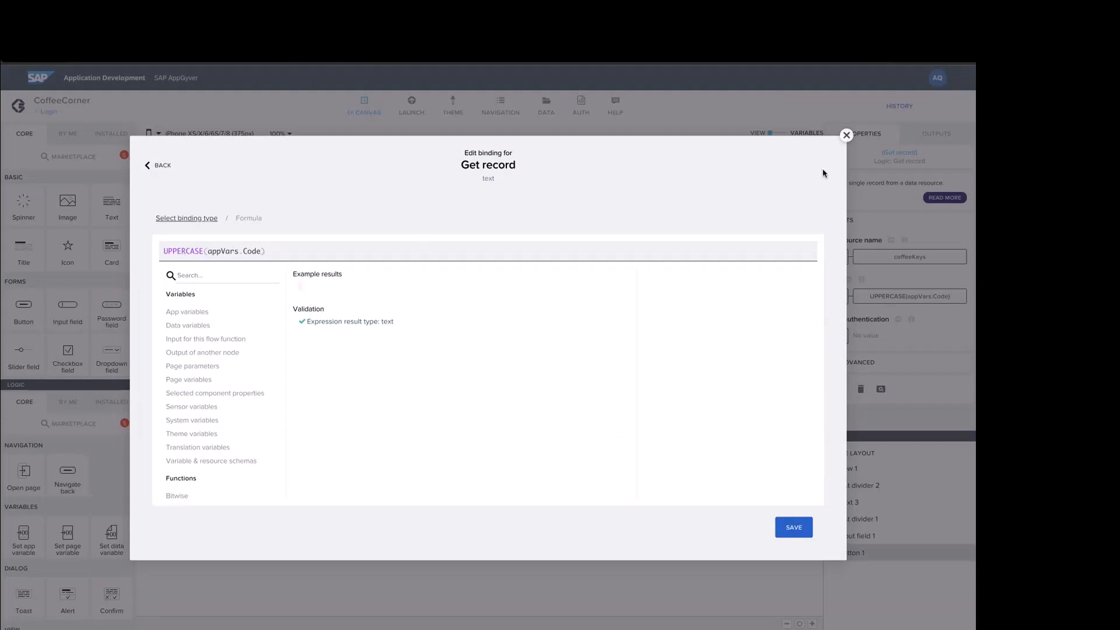
left_click(847, 136)
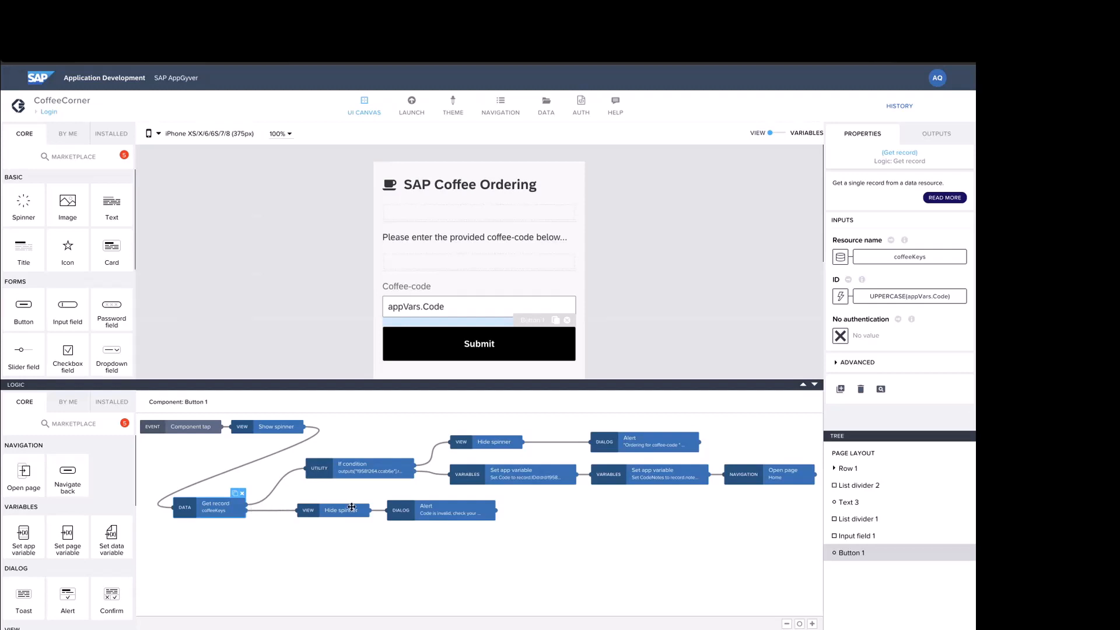
- Review the Hide spinner node after Get record and read the full dialog title of the Alert following it
left_click(348, 510)
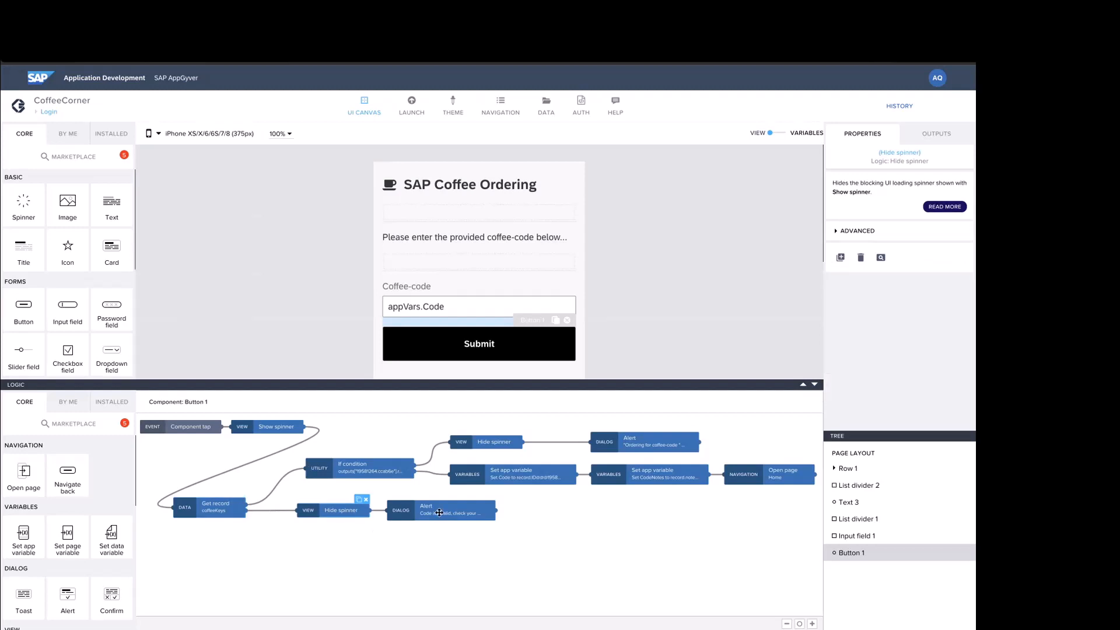
left_click(440, 512)
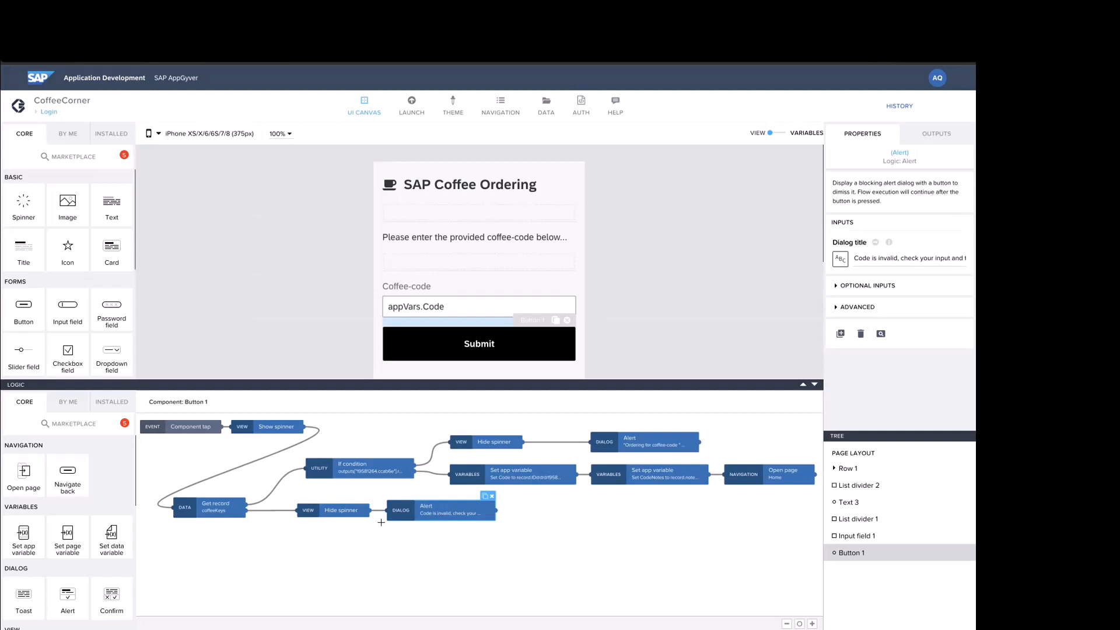
left_click(853, 259)
key("End")
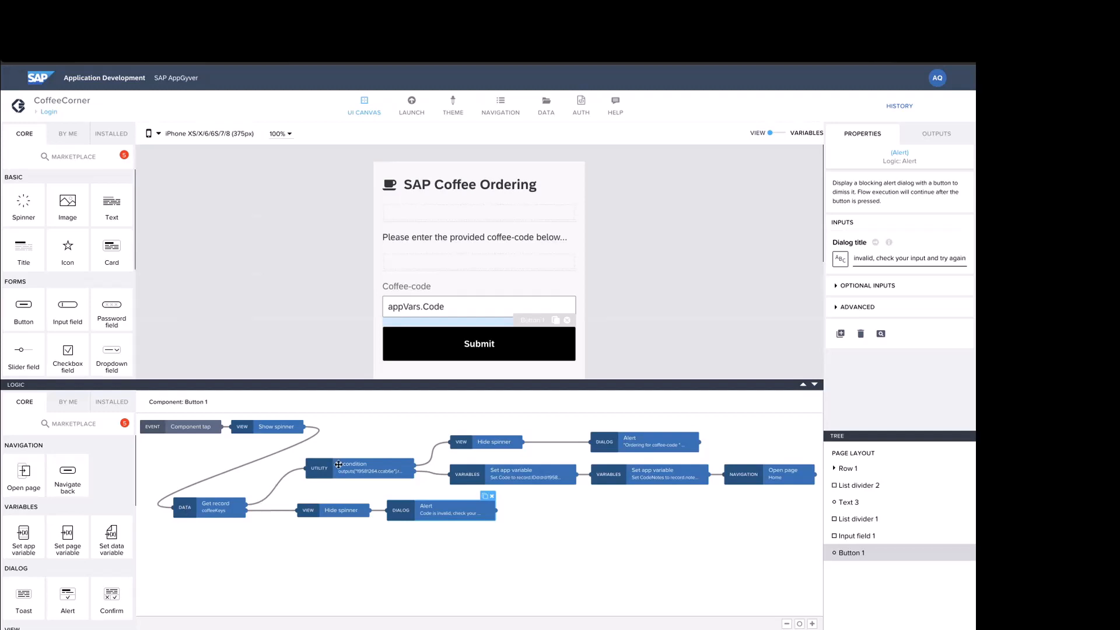
- Inspect the formula bound to the If condition node and close it without changes
left_click(338, 465)
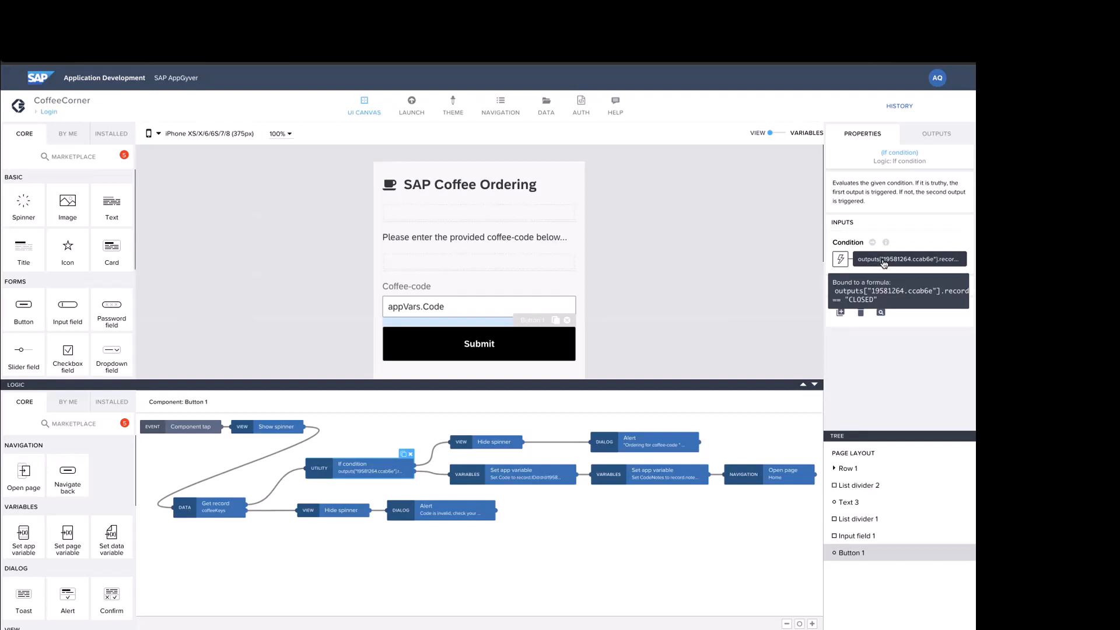
left_click(884, 259)
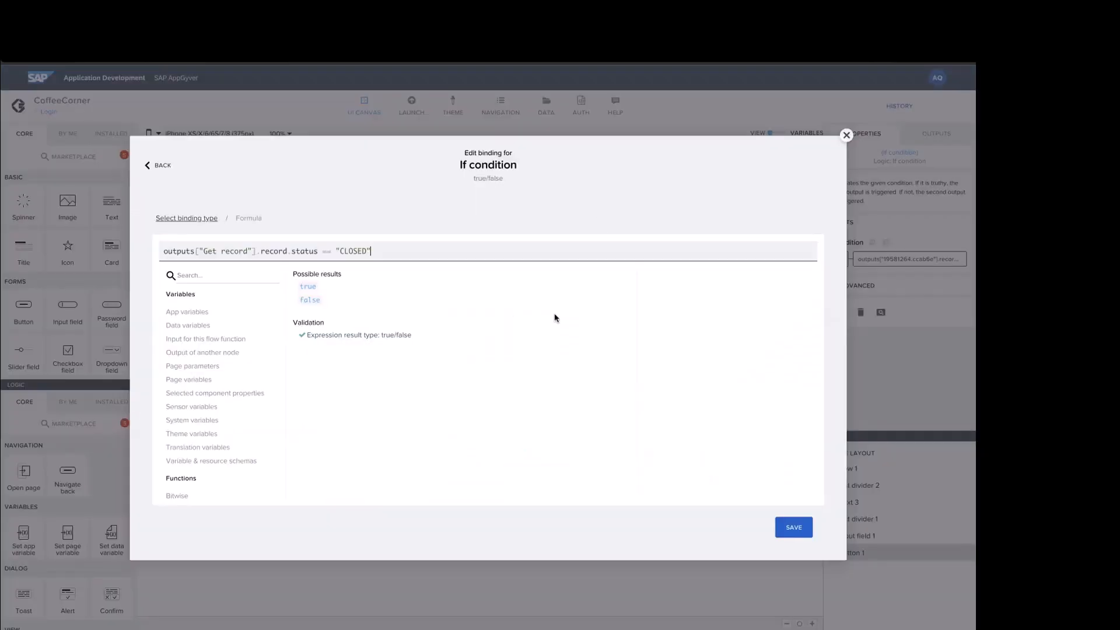
left_click(846, 136)
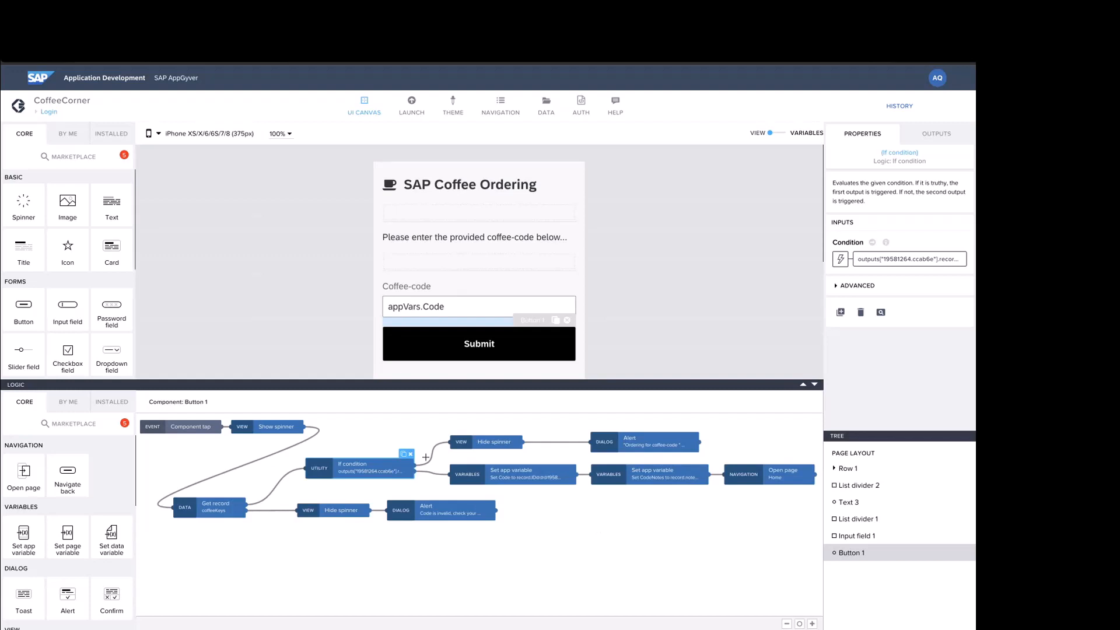
- Review the properties of the two Set app variable nodes and the Open page node ending that branch
left_click(503, 476)
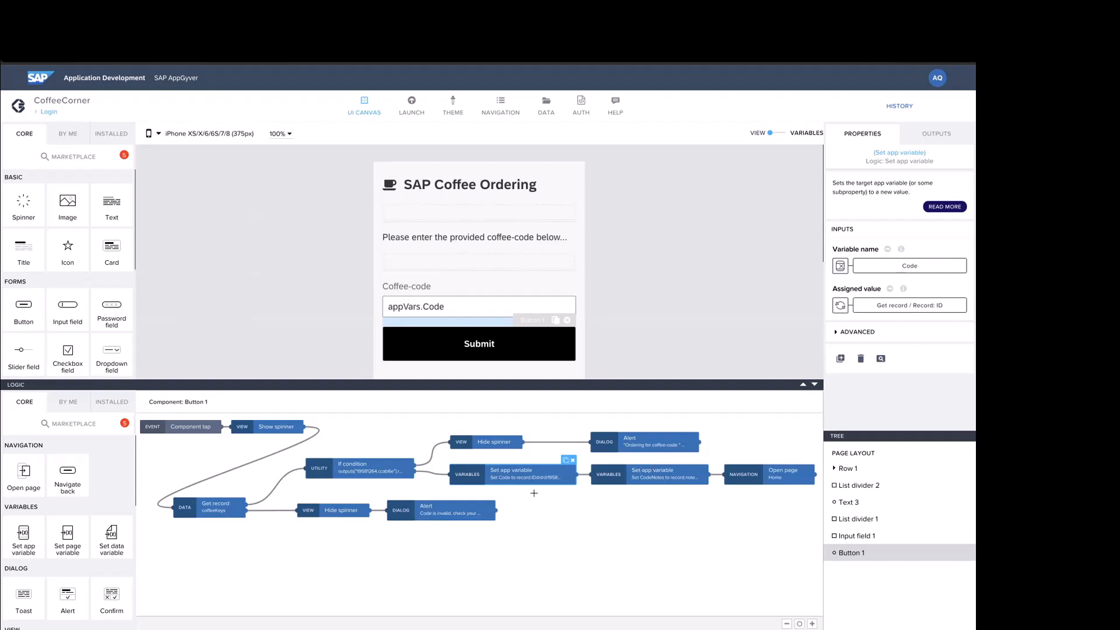
left_click(693, 476)
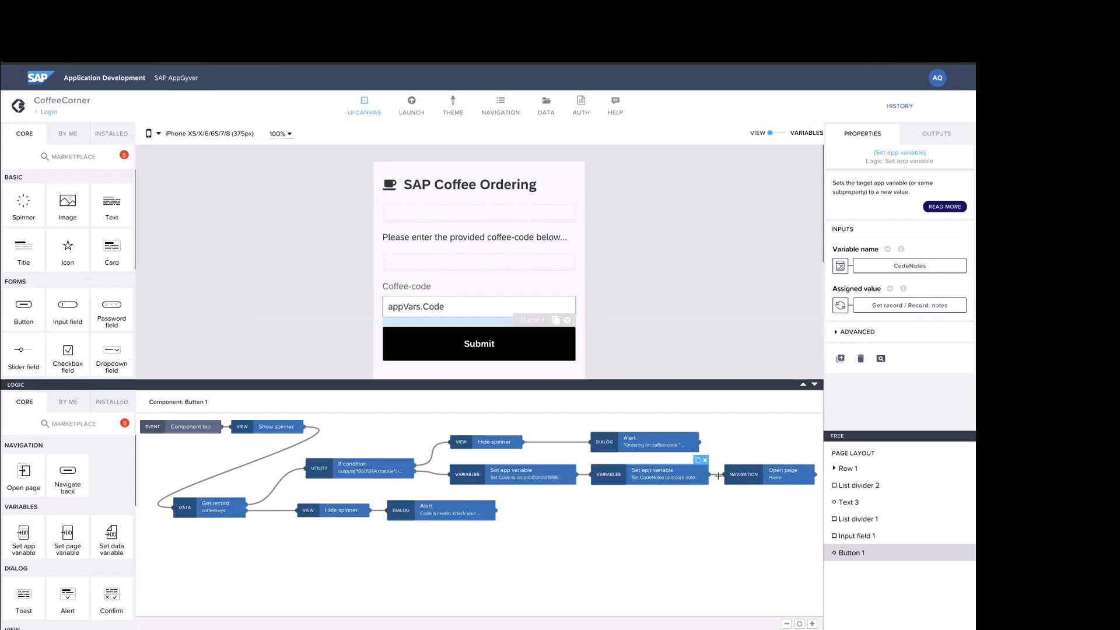
left_click(762, 475)
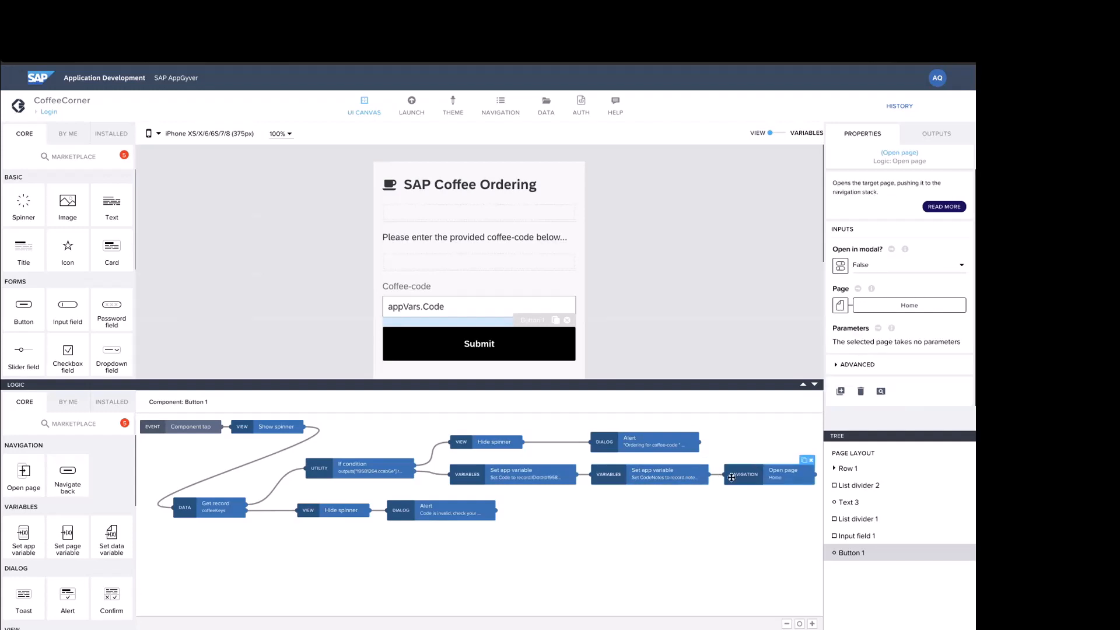
- Place and delete a trial Open page node in the flow, and reselect the Open page node that targets Home
scroll(54, 577, "down", 2)
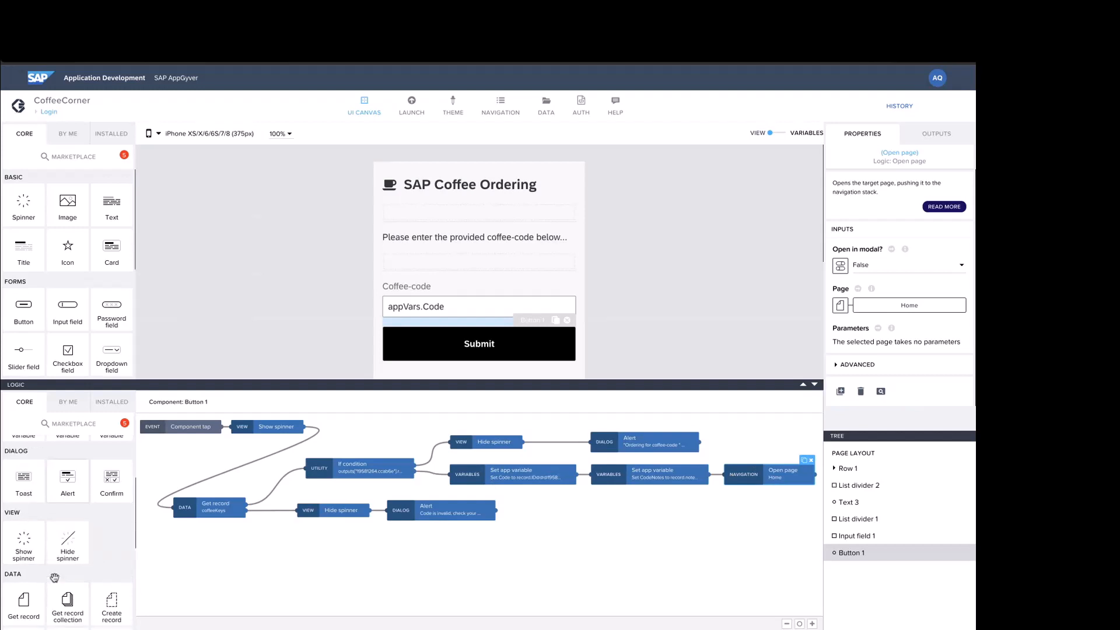
scroll(54, 577, "down", 4)
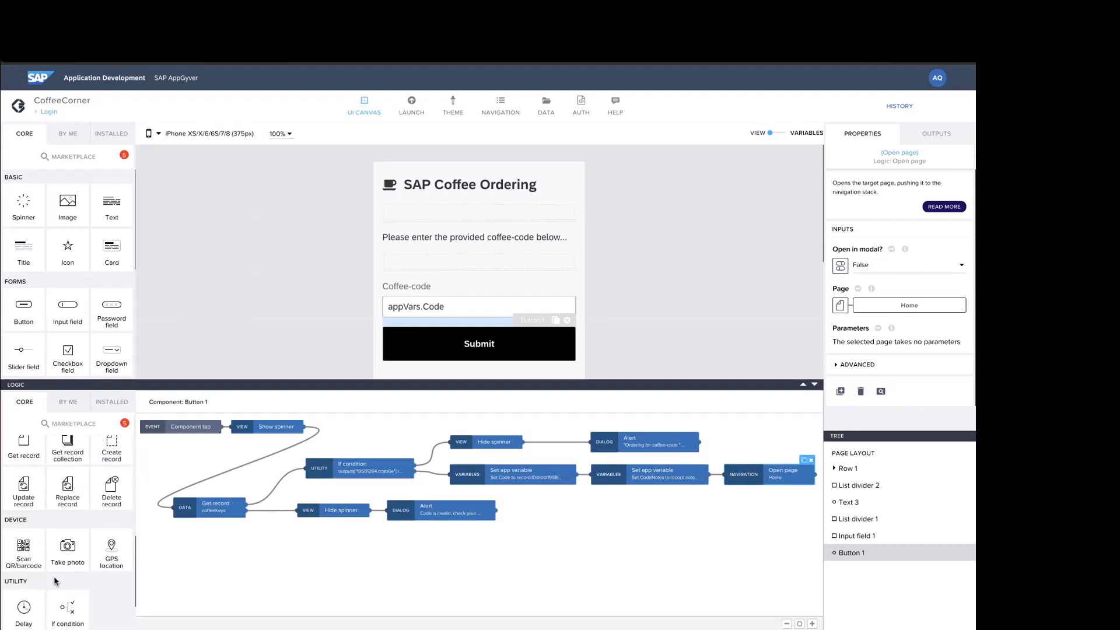
scroll(55, 580, "up", 3)
scroll(54, 580, "up", 5)
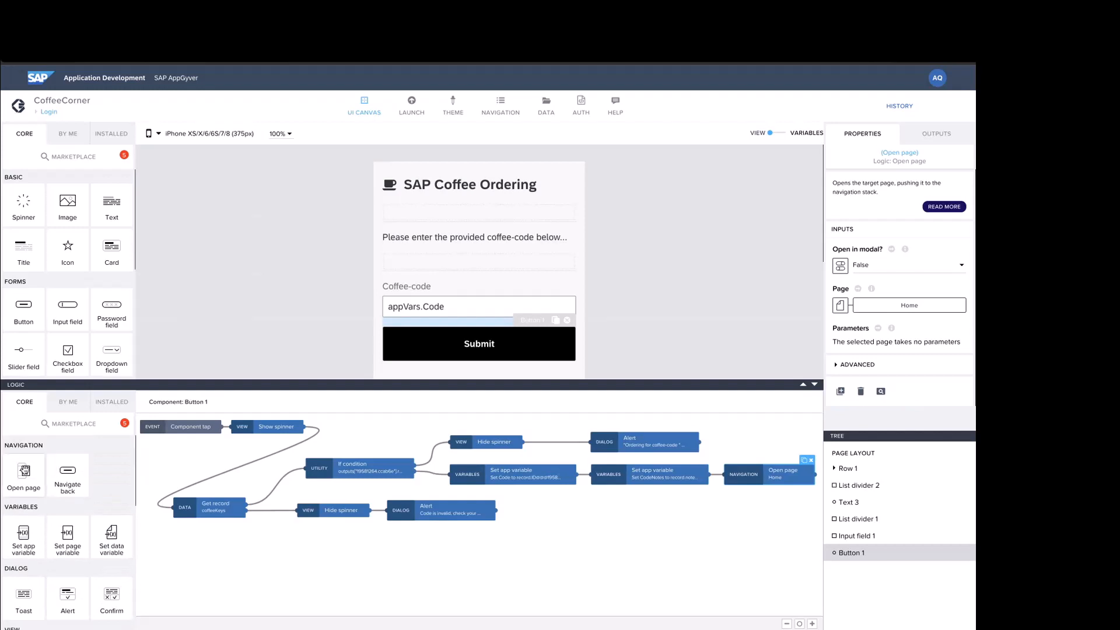
left_click_drag(24, 473, 569, 519)
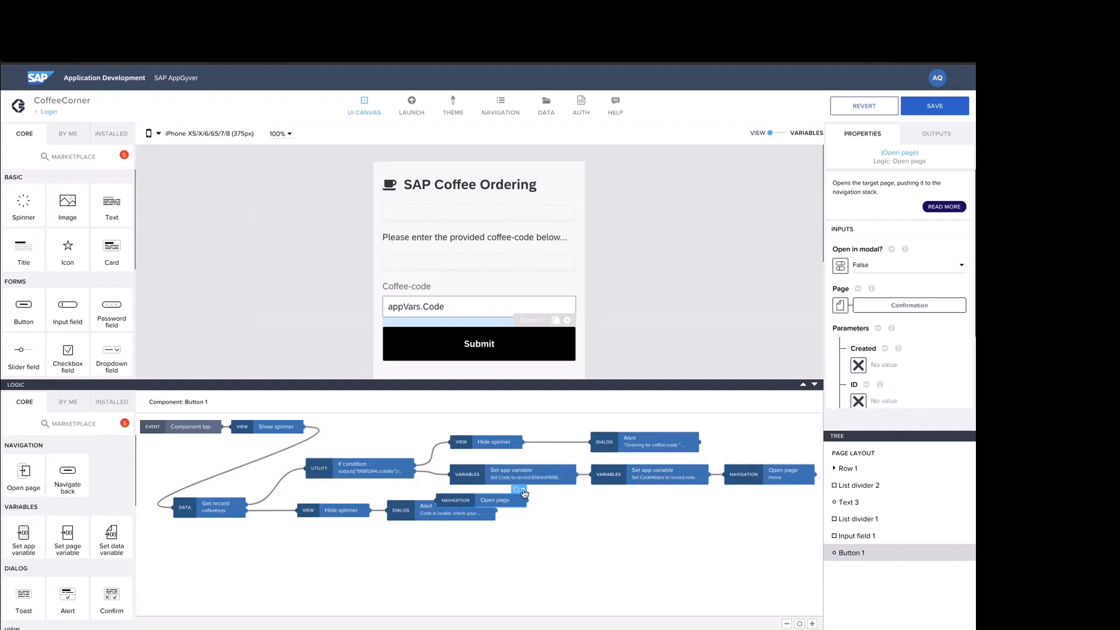
left_click(523, 490)
left_click(778, 470)
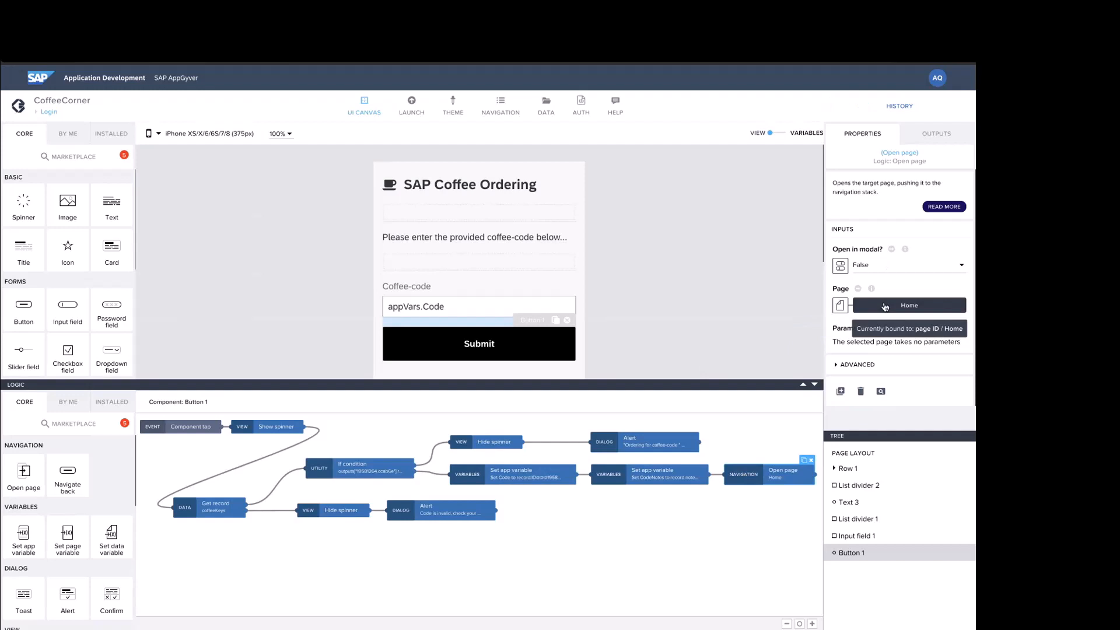
- Inspect the page ID options available for the Open page node that targets Home, and close the binding without changes
left_click(885, 306)
left_click(426, 286)
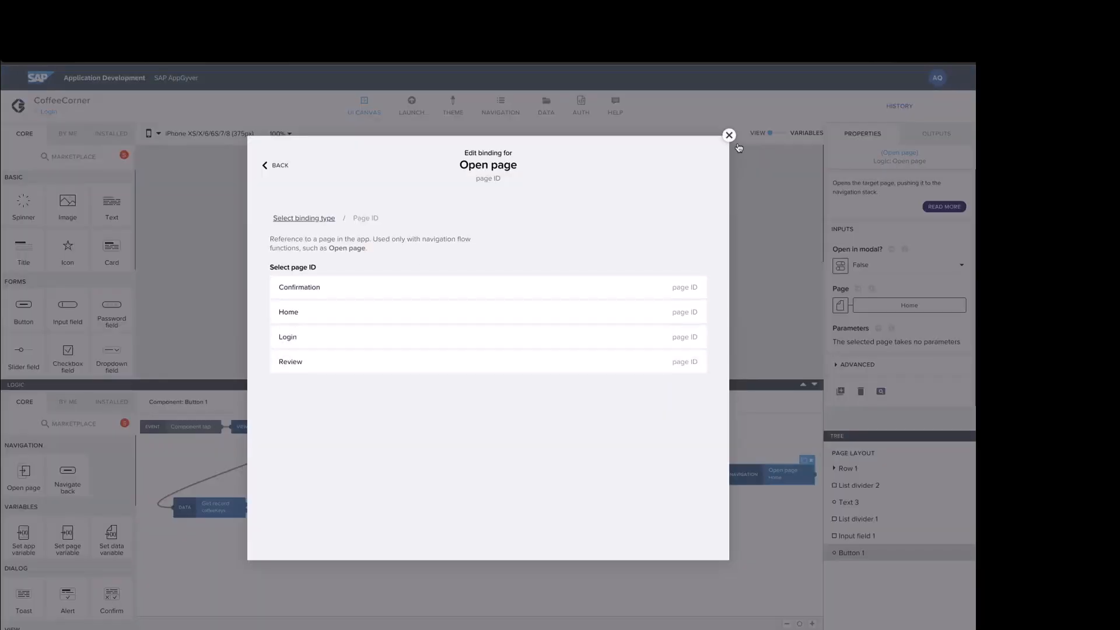
left_click(728, 135)
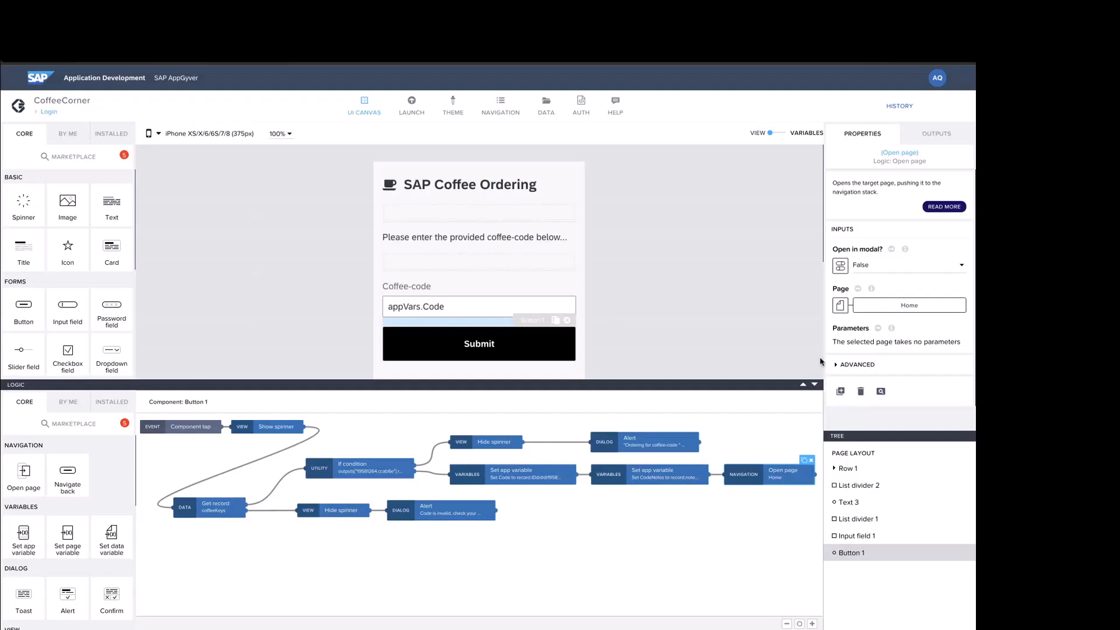
- Collapse the logic canvas and open the Home page from the app's page overview
left_click(815, 384)
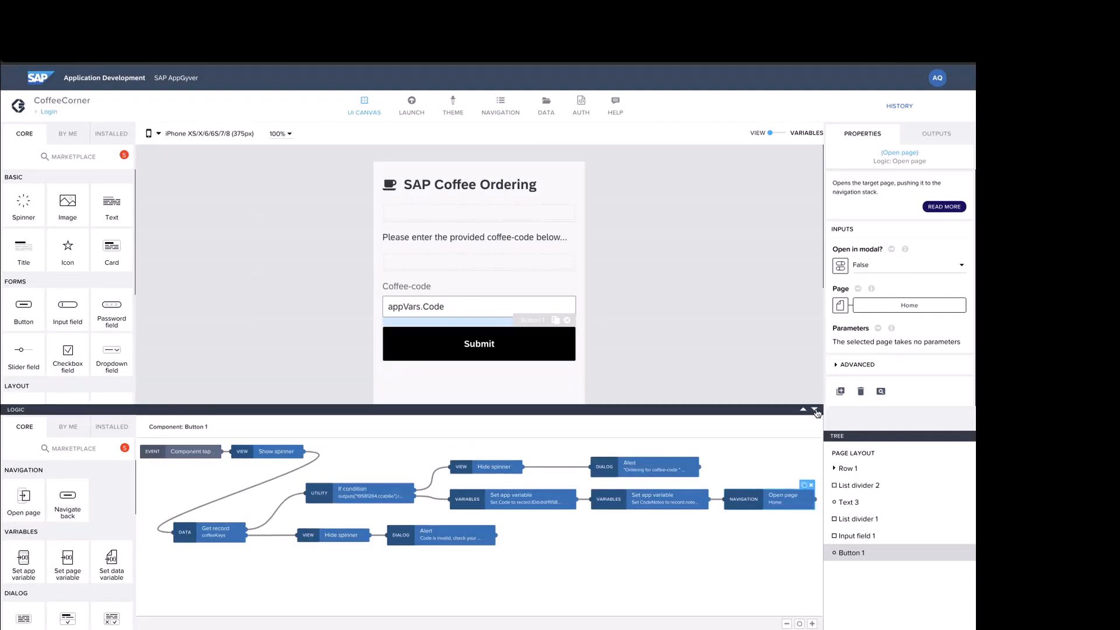
left_click(814, 410)
left_click(254, 306)
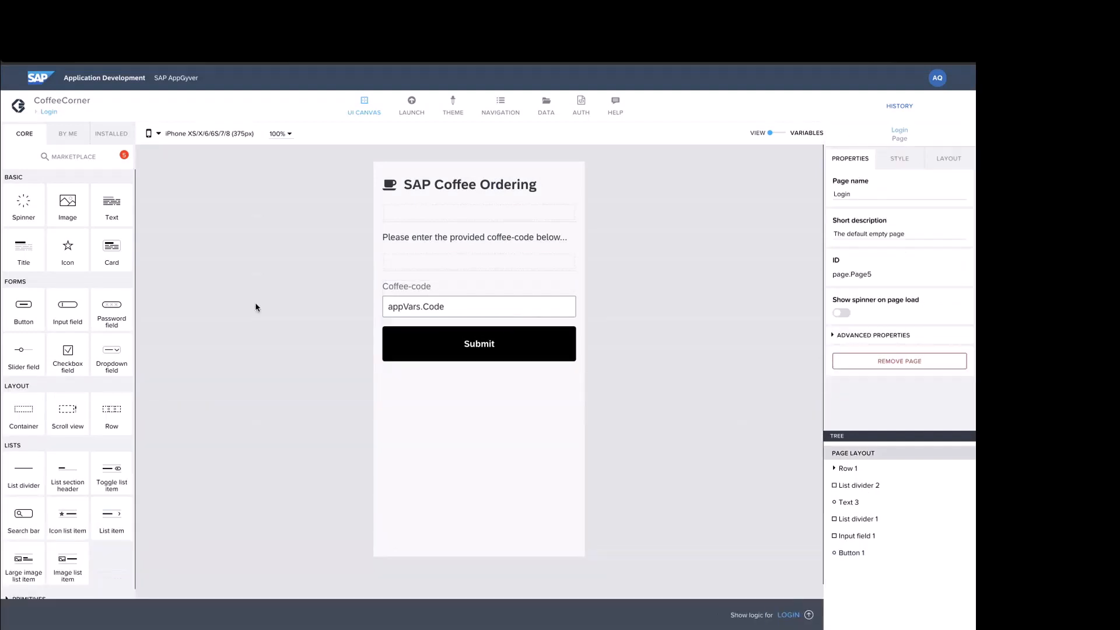
left_click(49, 113)
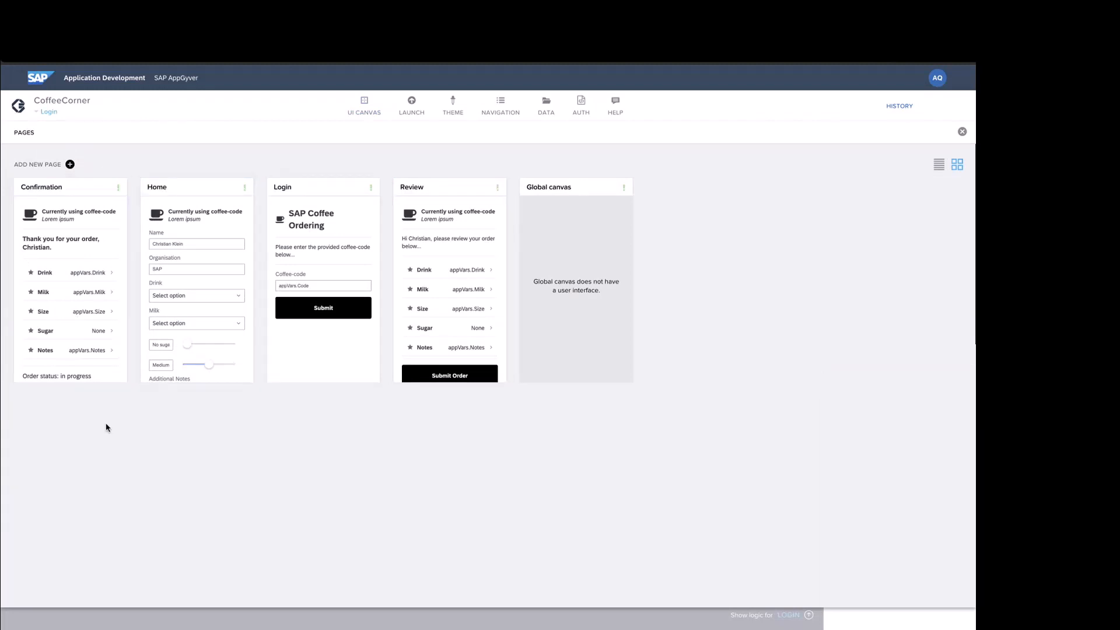
left_click(202, 247)
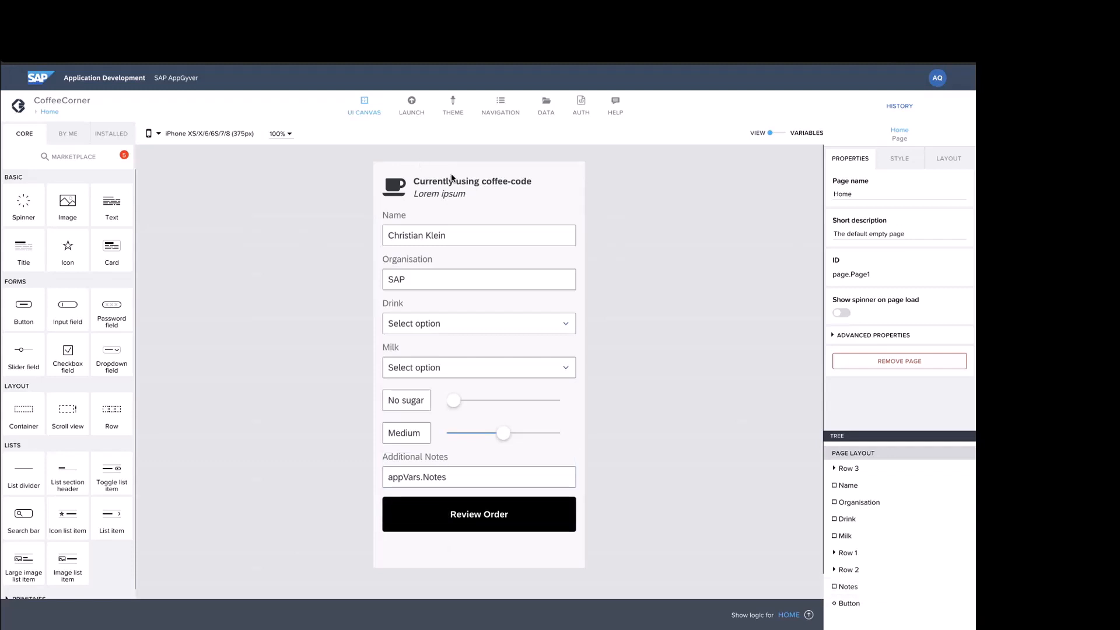
- Review the properties of the sugar slider and the Organisation input field, and clear the selection
left_click(470, 397)
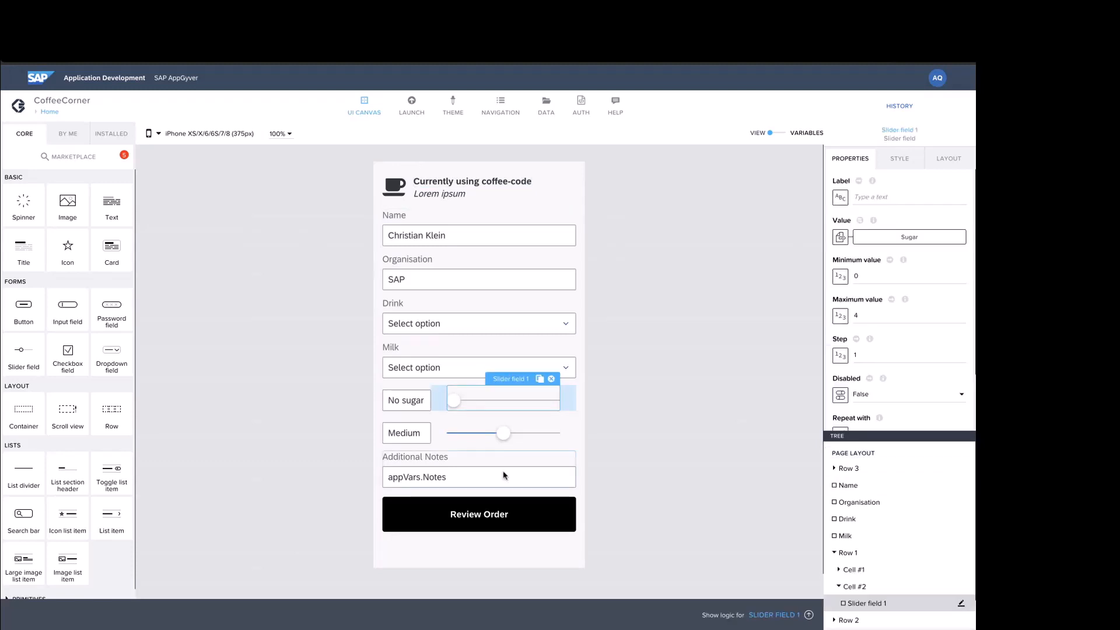
left_click(303, 342)
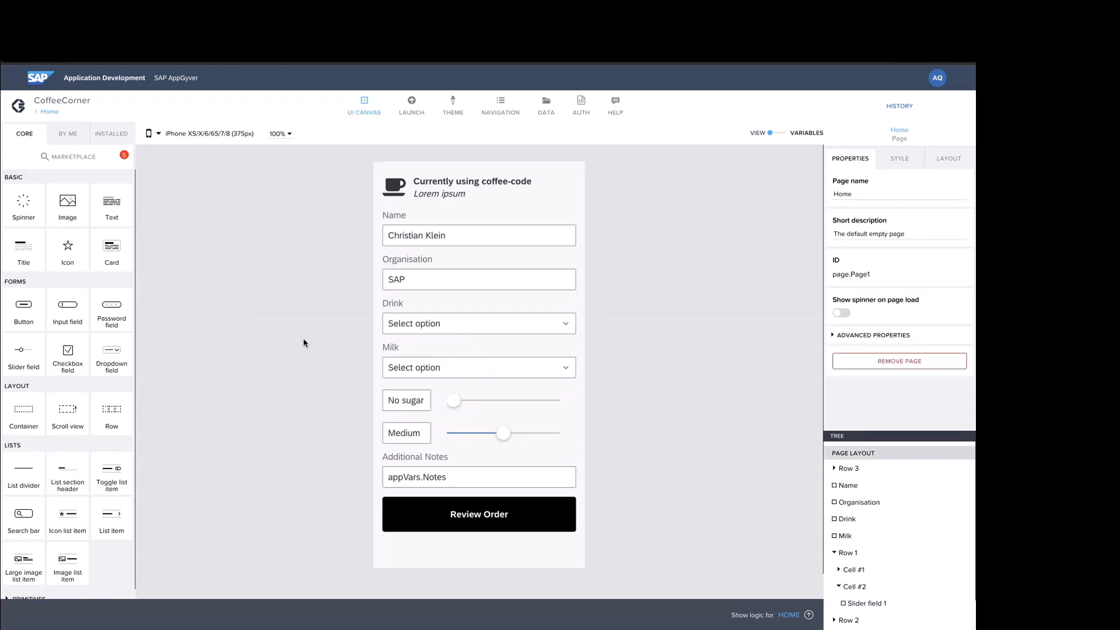
left_click(426, 275)
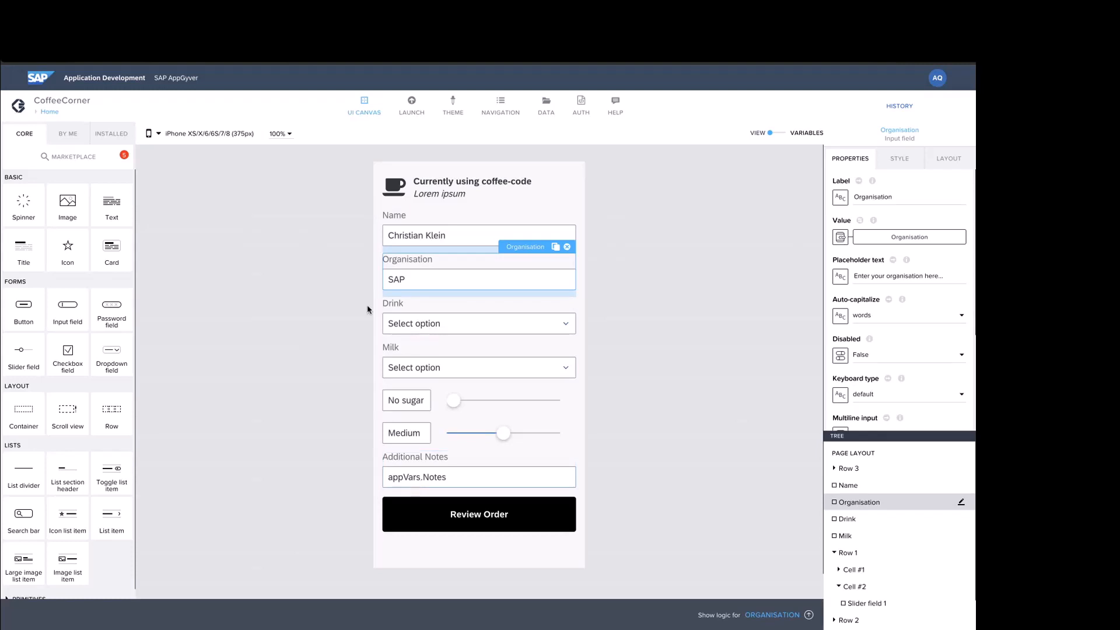
left_click(321, 244)
- Check the Name field's value binding, look through the app variables list, and return to the page view
left_click(432, 236)
mouse_move(882, 216)
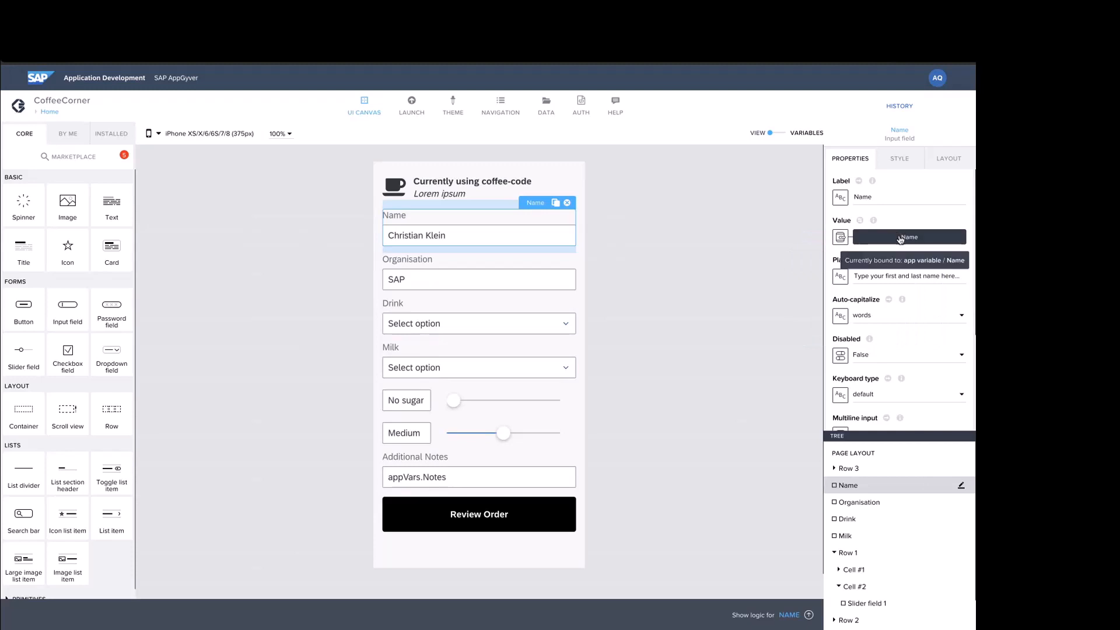
left_click(778, 134)
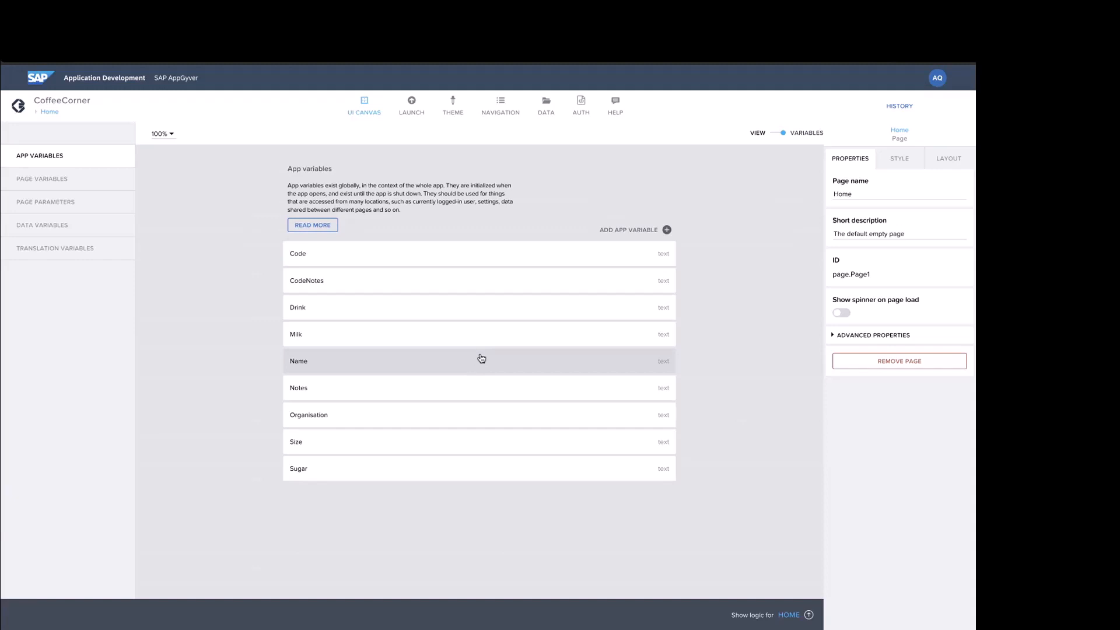
left_click(777, 133)
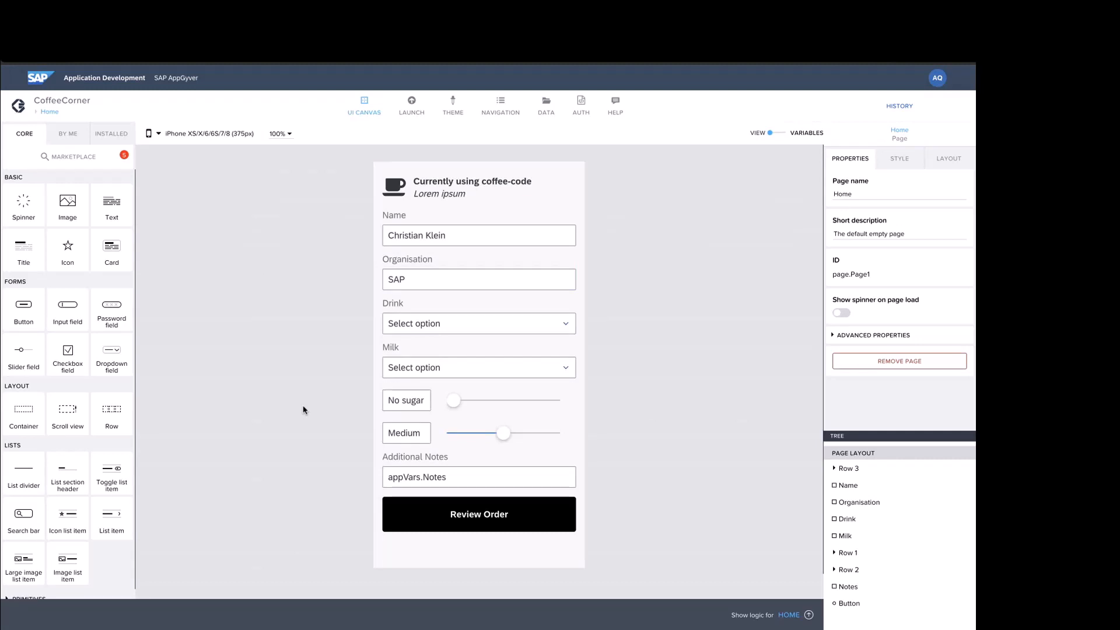
- Select the Milk dropdown, enlarge its properties area and look through its custom option list
left_click(462, 357)
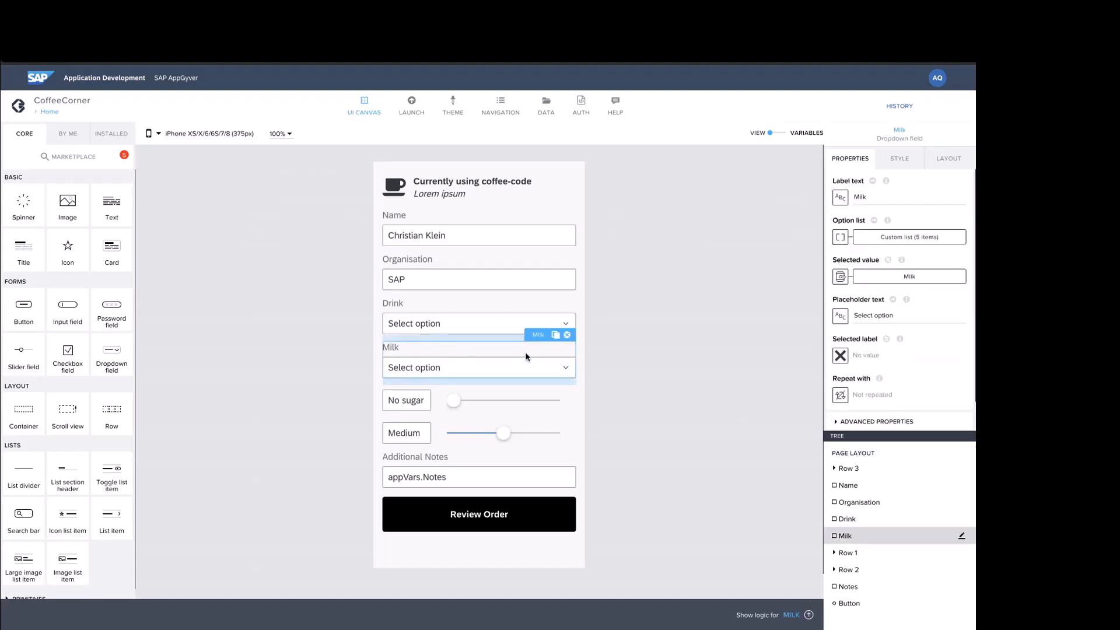
left_click_drag(908, 438, 918, 527)
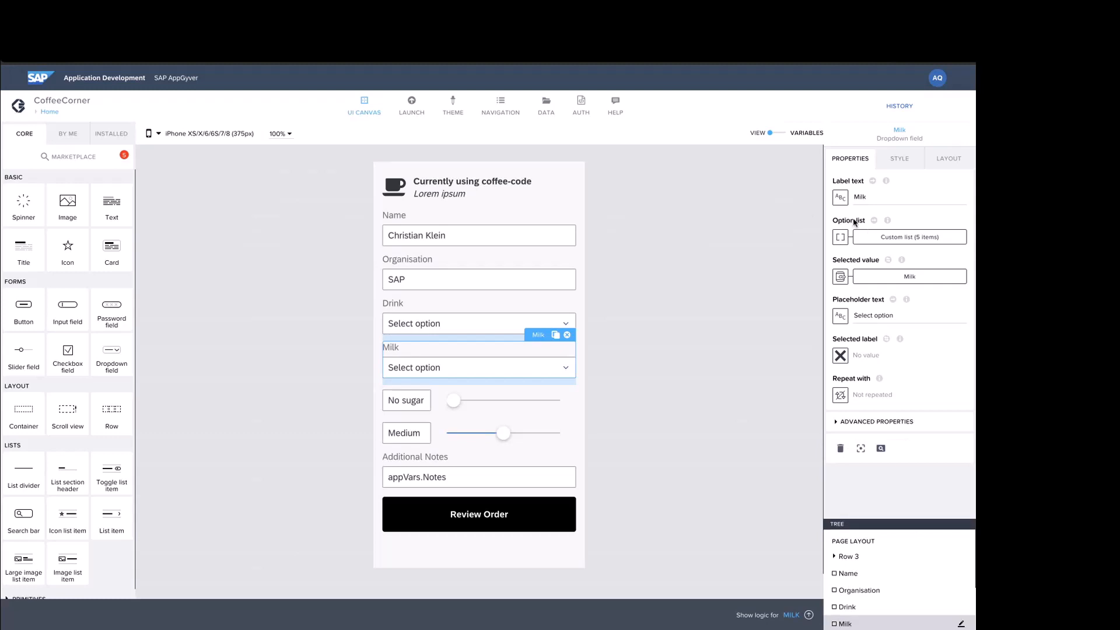
left_click(901, 241)
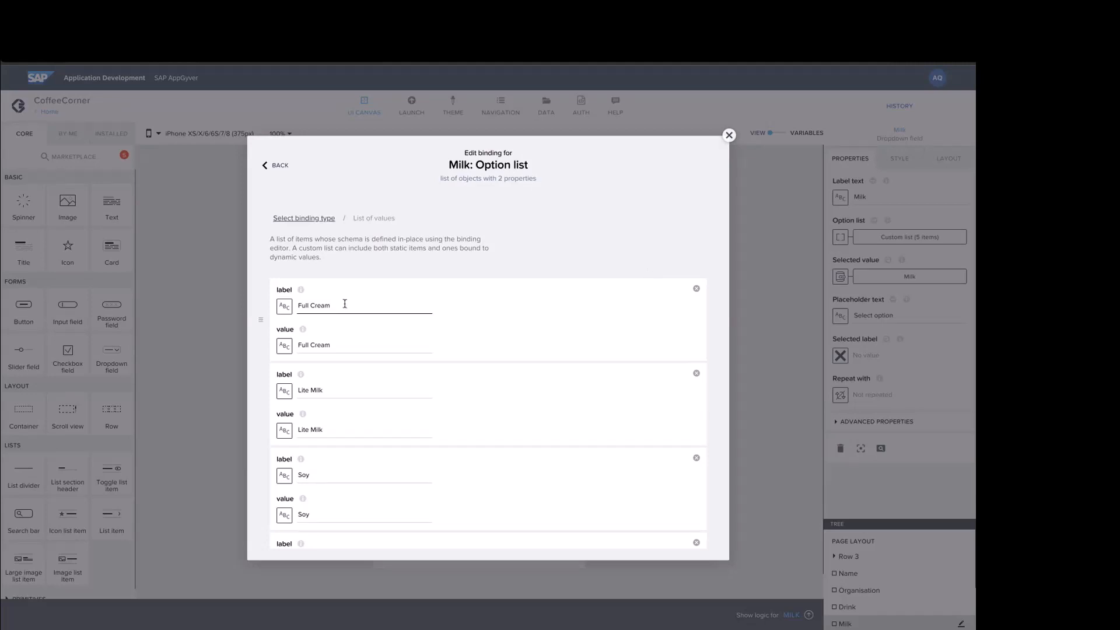
scroll(345, 304, "down", 2)
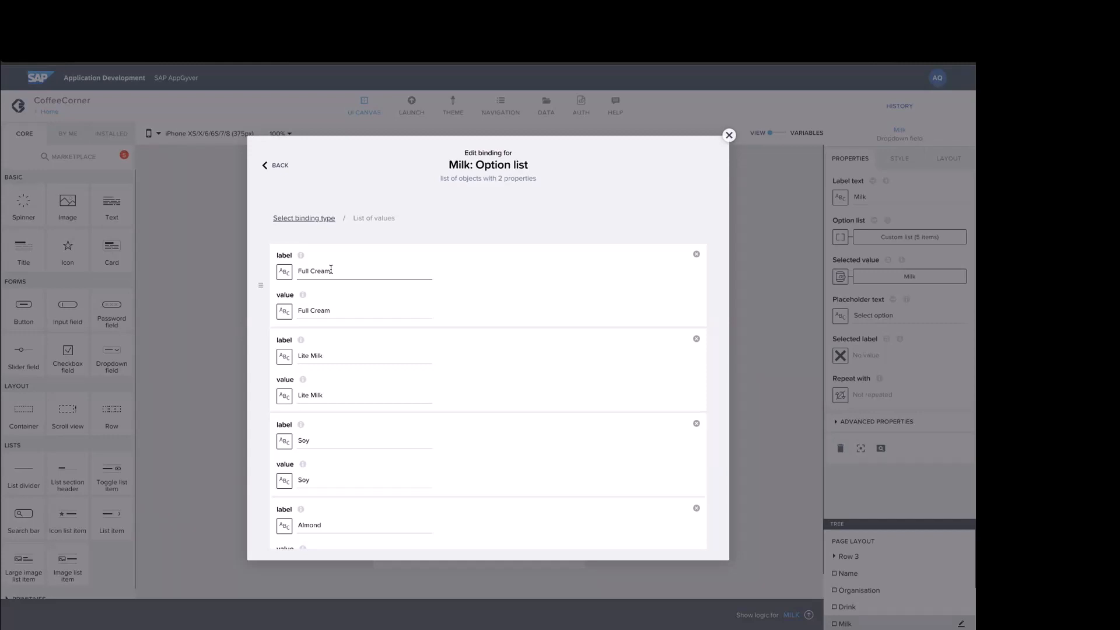
- Examine the label and value of the Full Cream option in the Milk option list
left_click(310, 311)
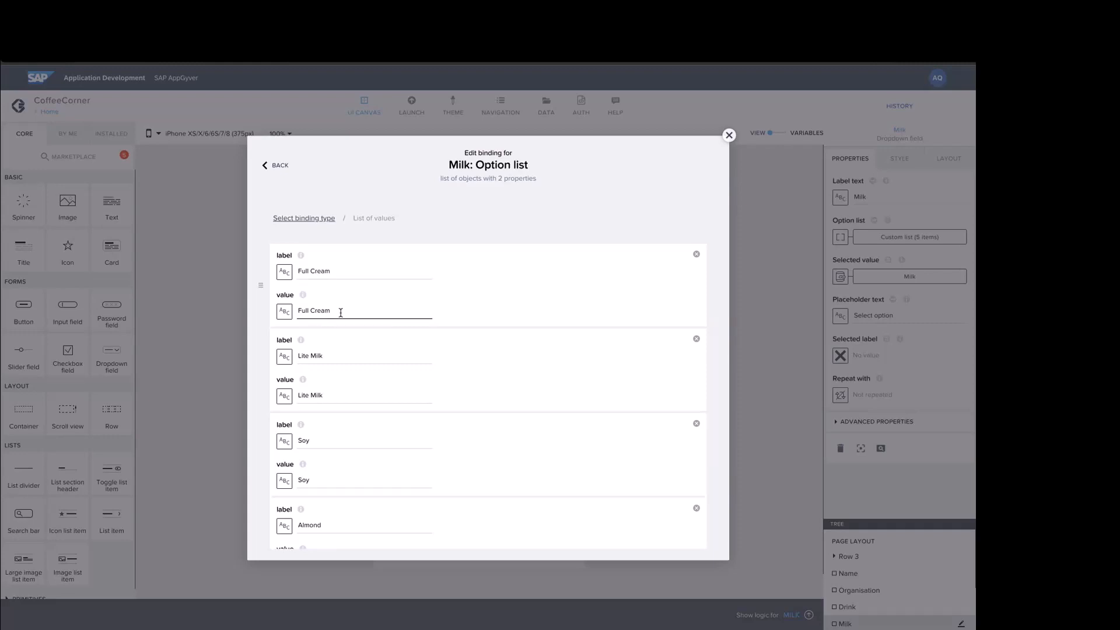
left_click(347, 267)
left_click_drag(342, 267, 301, 265)
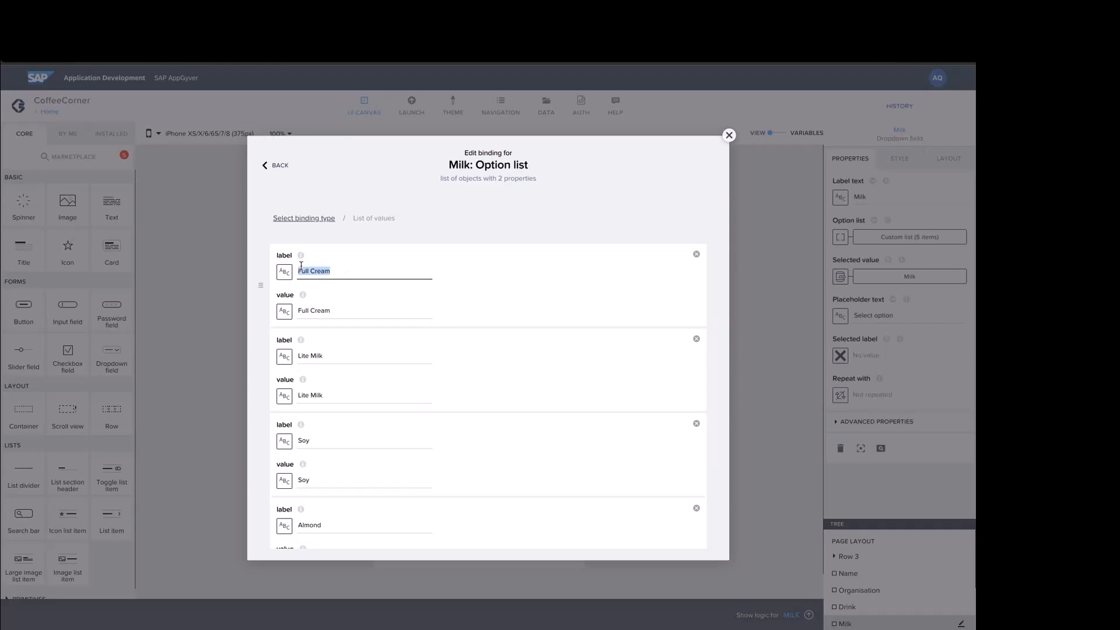
left_click(350, 312)
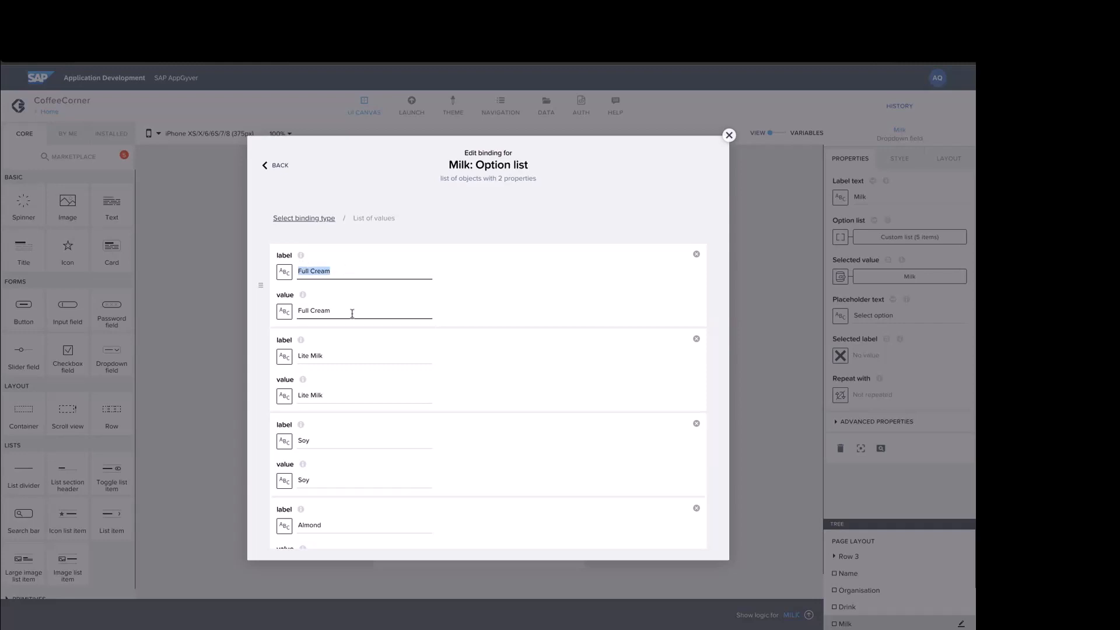
left_click(506, 294)
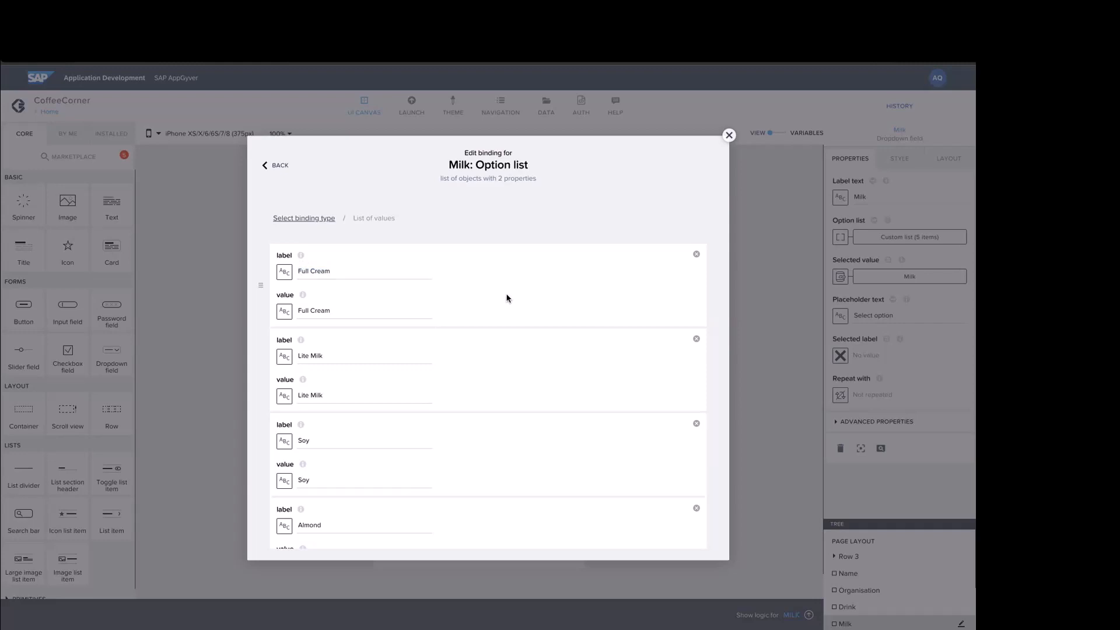
- View the binding types available for the Full Cream label, return to the list and close it without changes
left_click(283, 273)
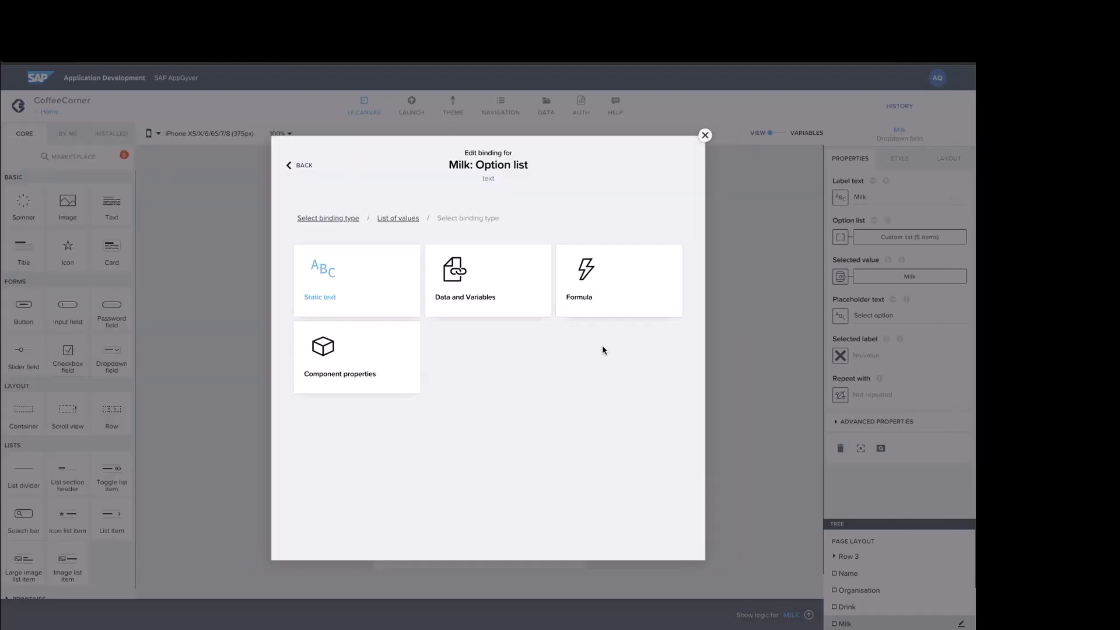
left_click(399, 218)
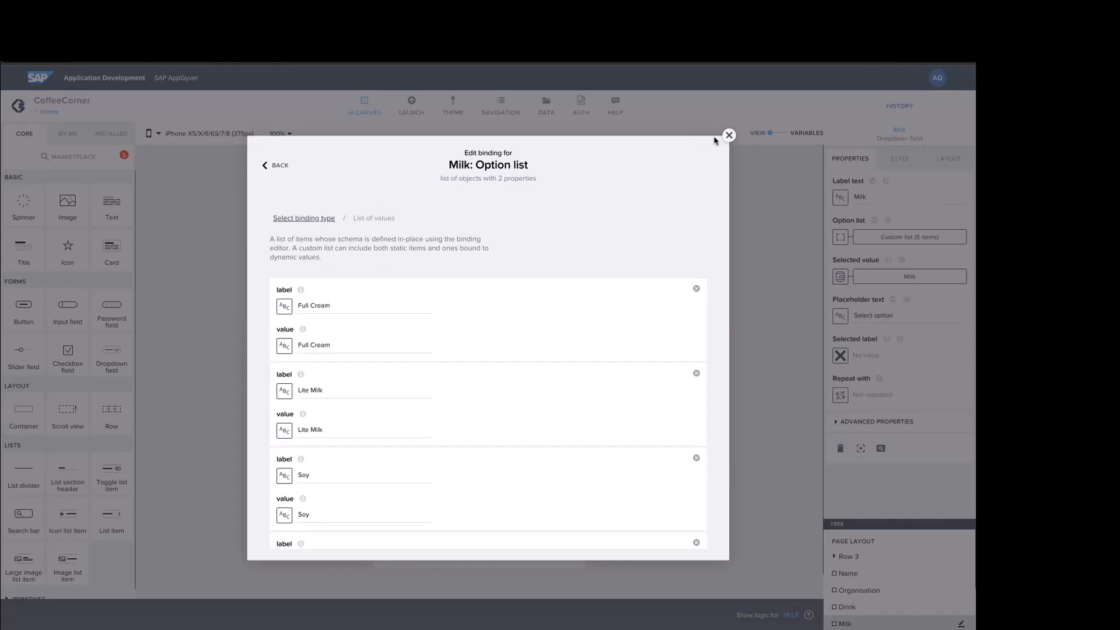
left_click(728, 135)
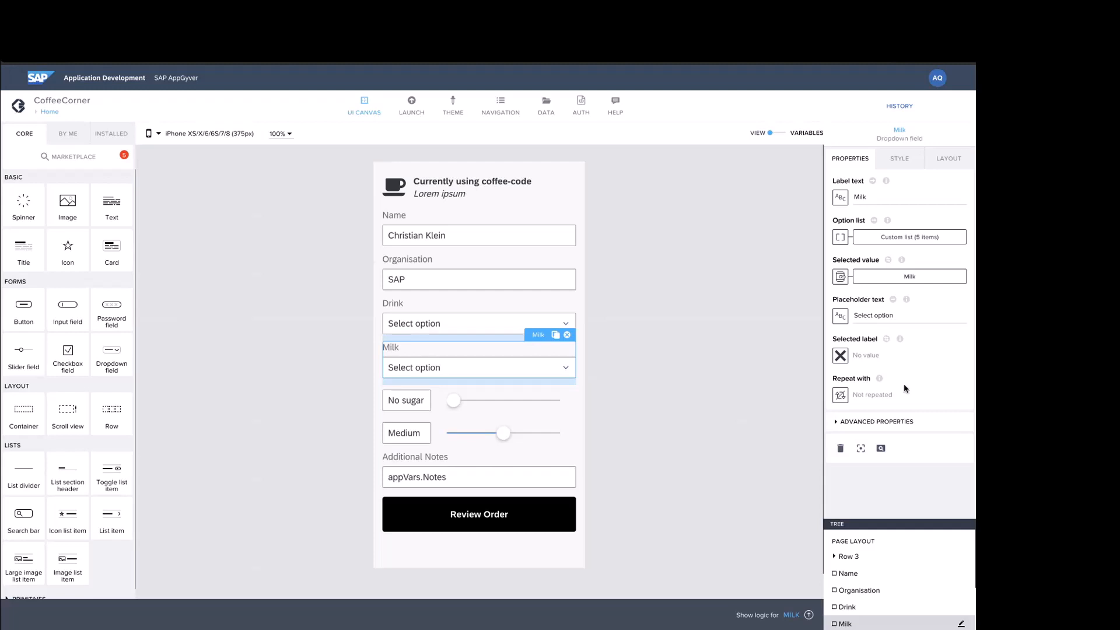
- Inspect the Visible formula in the Milk dropdown's advanced properties, close it without changes and deselect the dropdown
left_click(859, 422)
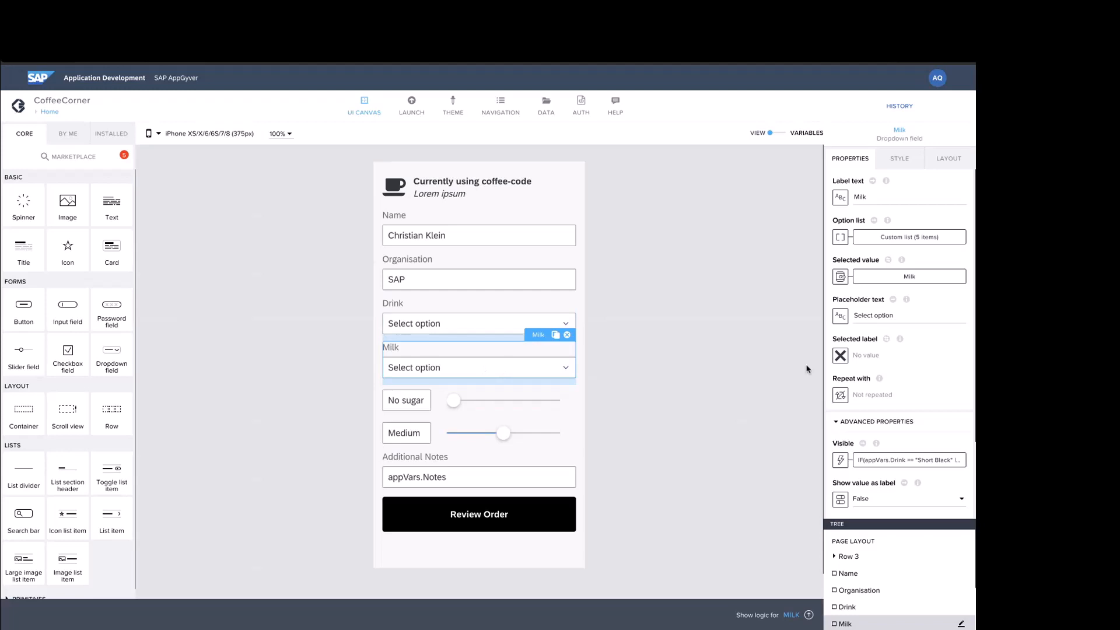
scroll(843, 362, "down", 3)
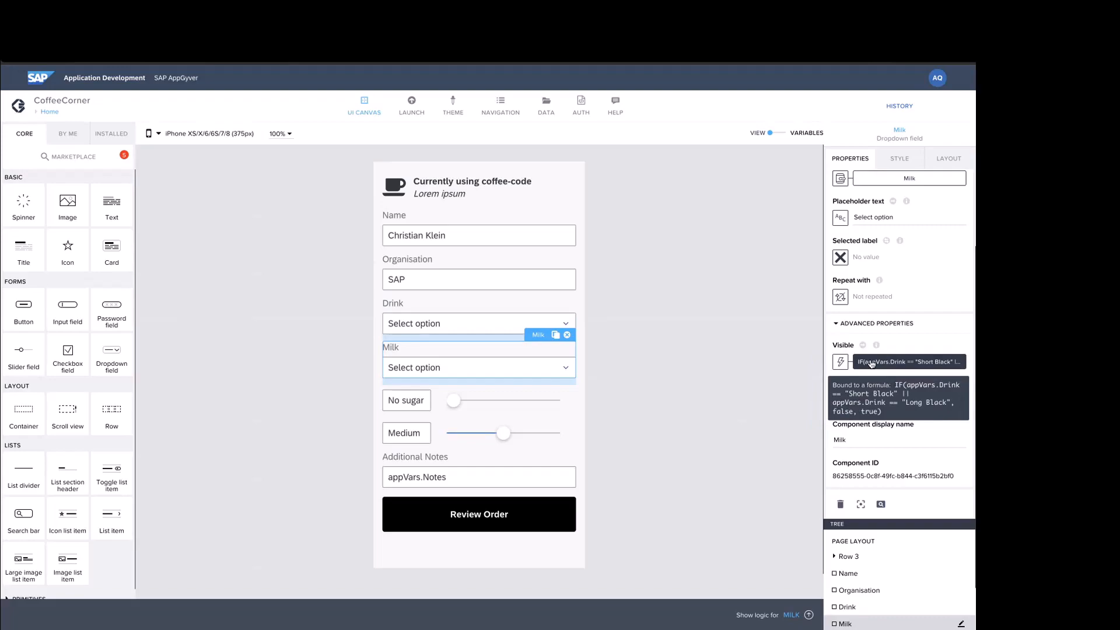
left_click(872, 363)
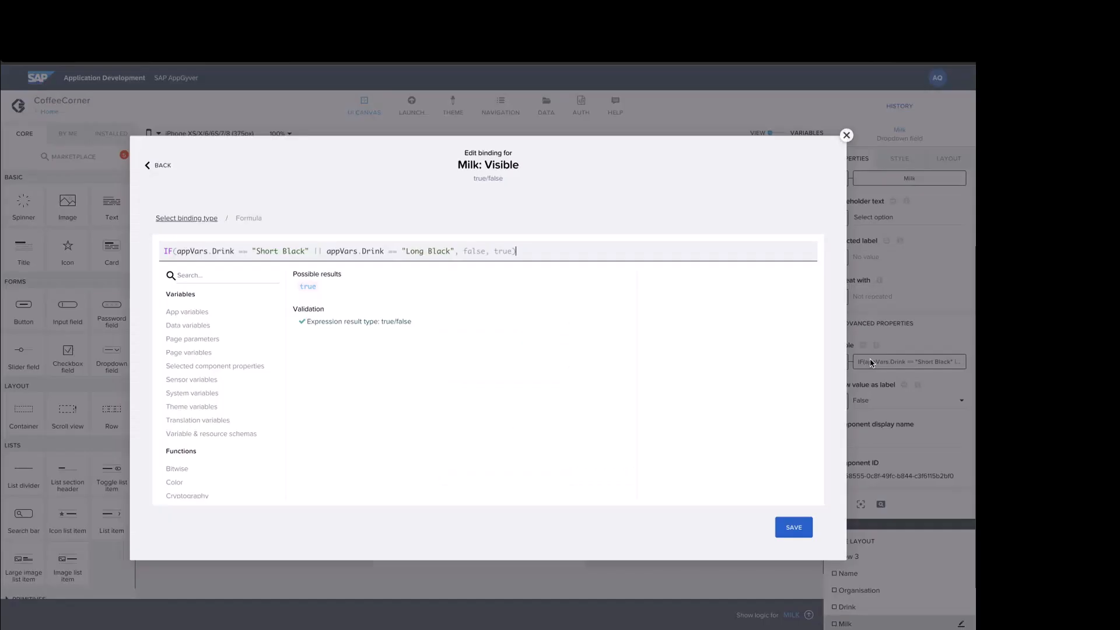
left_click(233, 251)
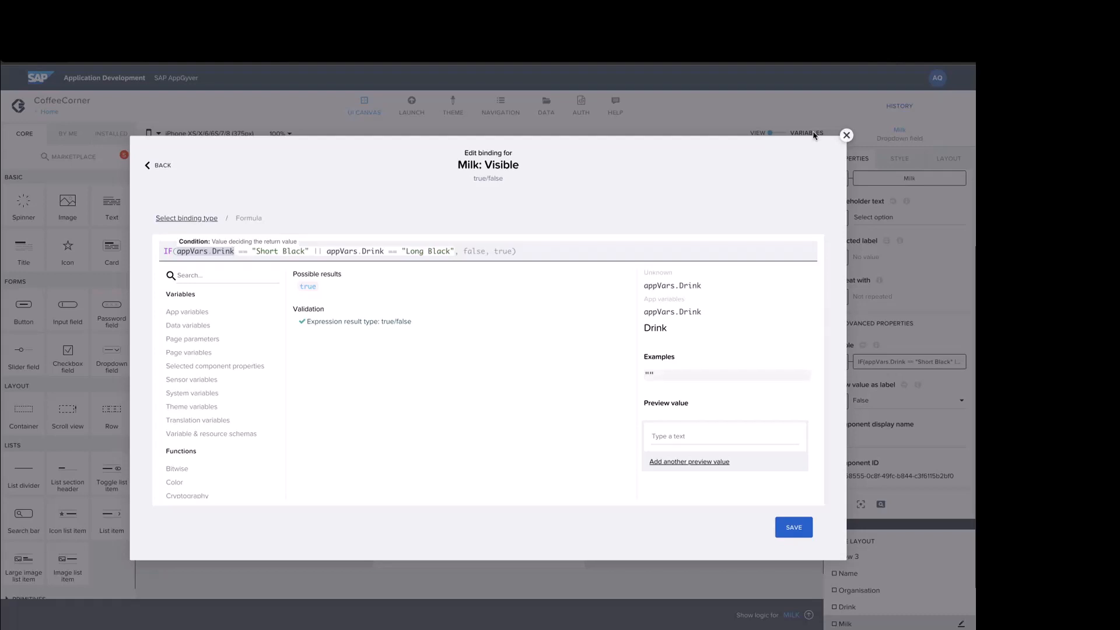
left_click(847, 134)
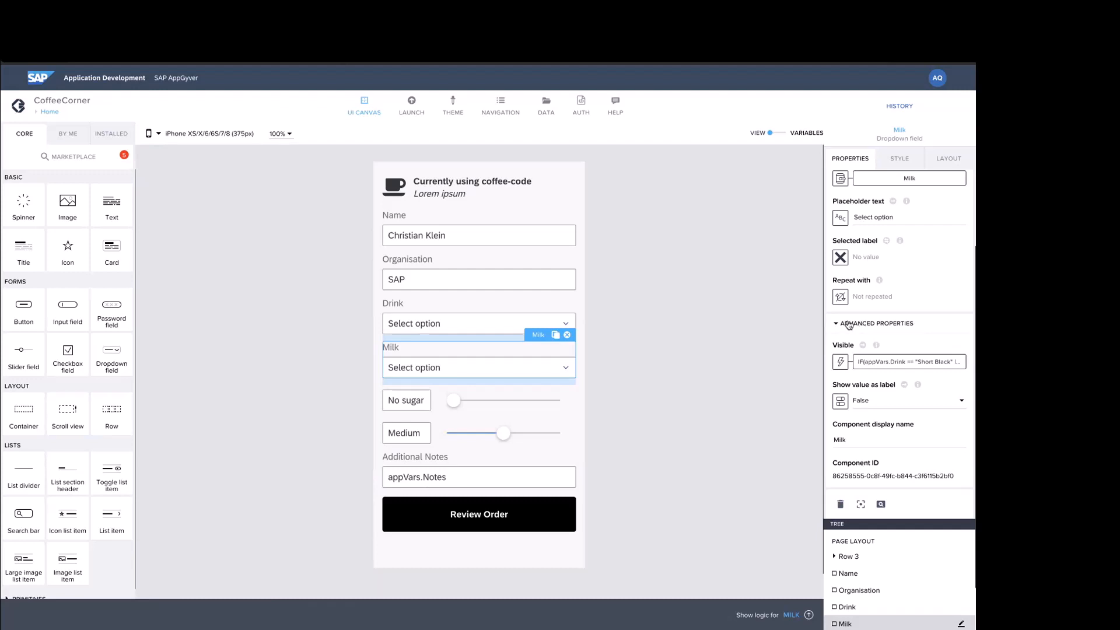
left_click(272, 442)
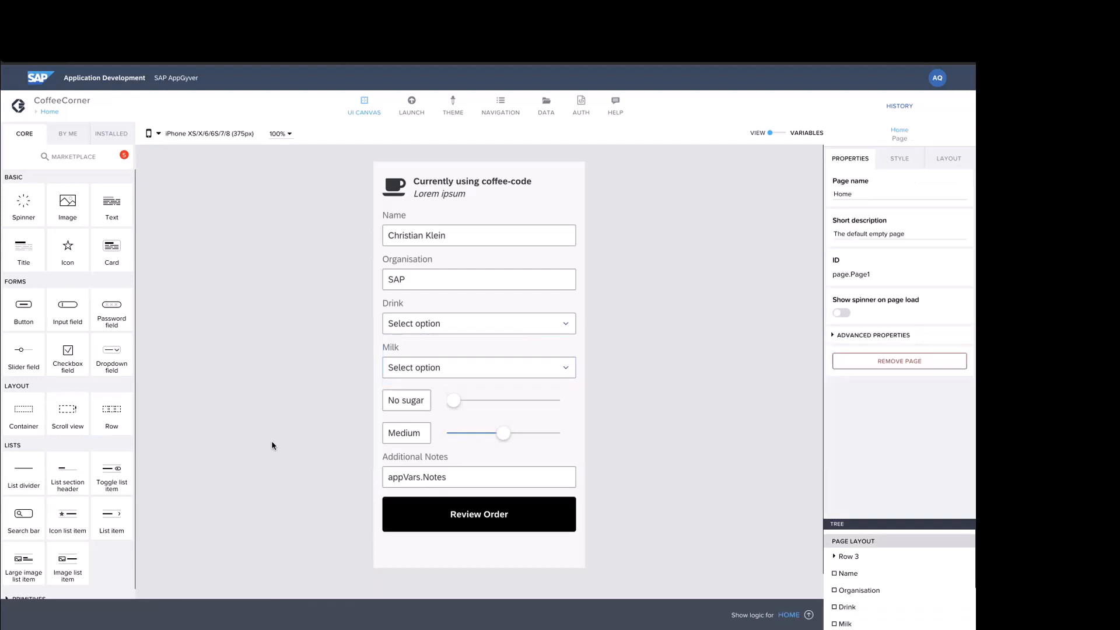